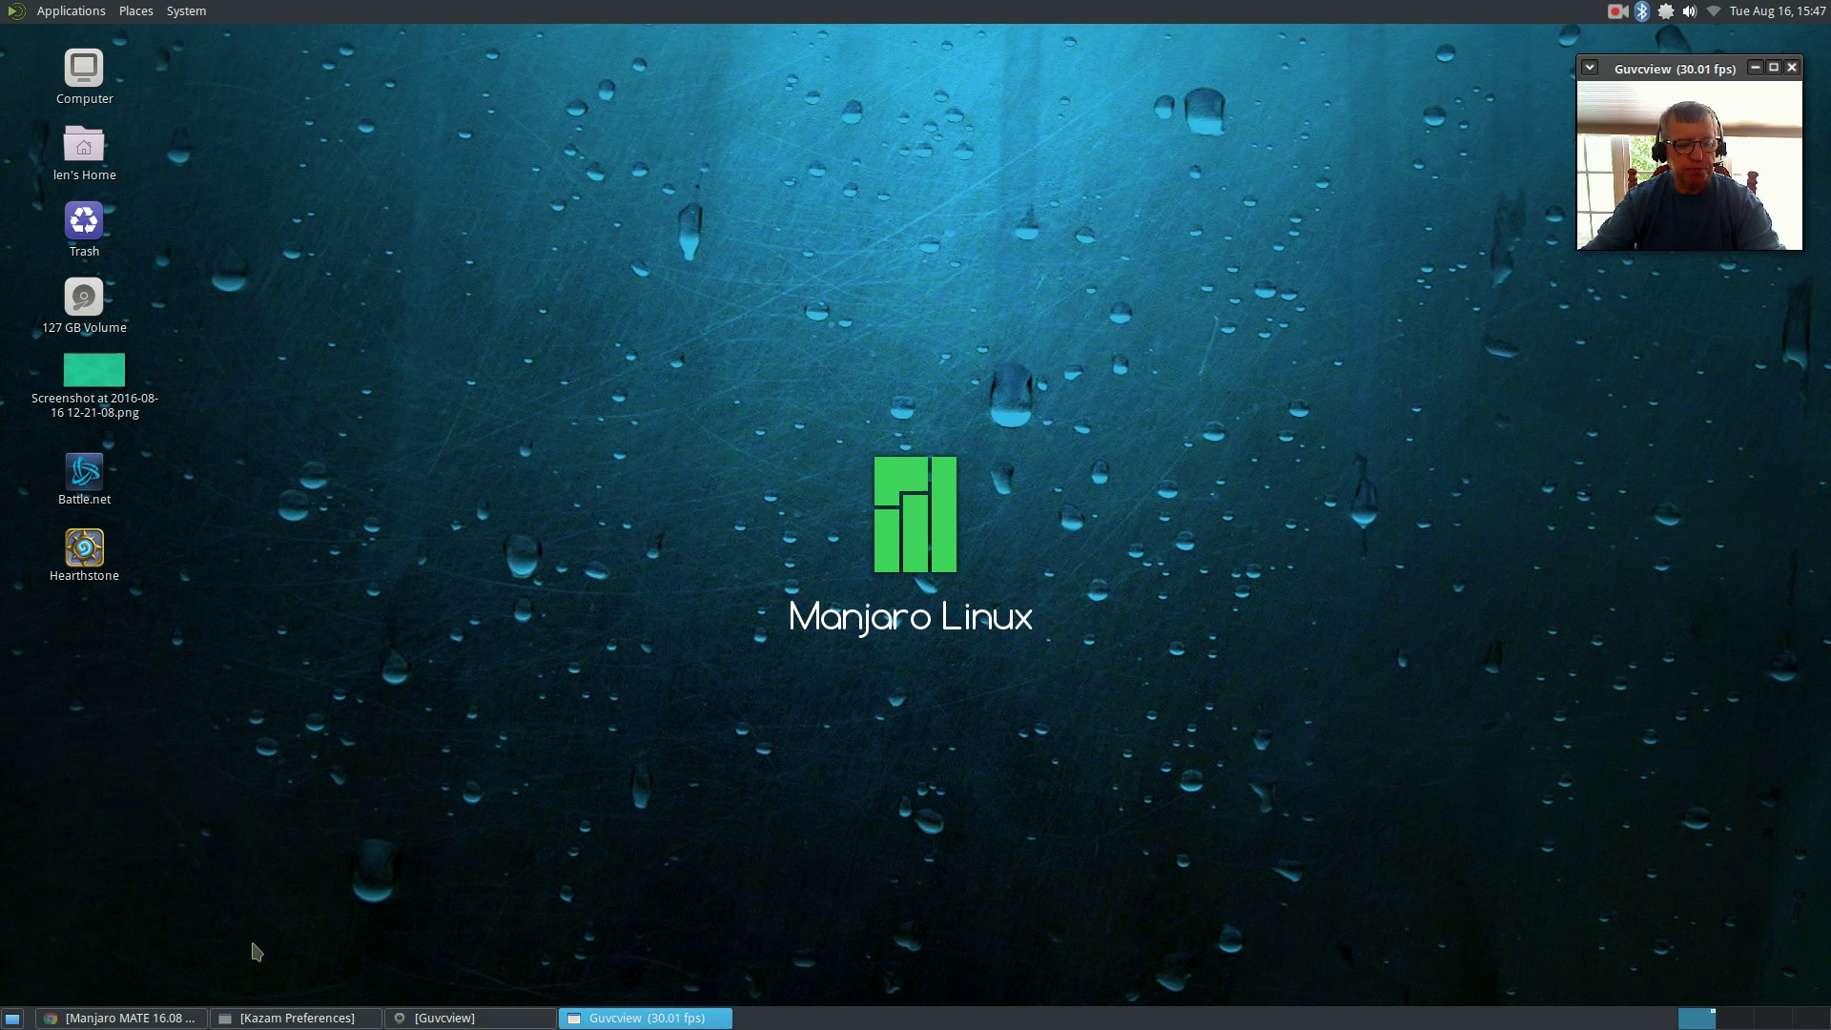
# - Bring back the forum release page, then minimize Chrome to reveal the desktop
pyautogui.click(137, 1019)
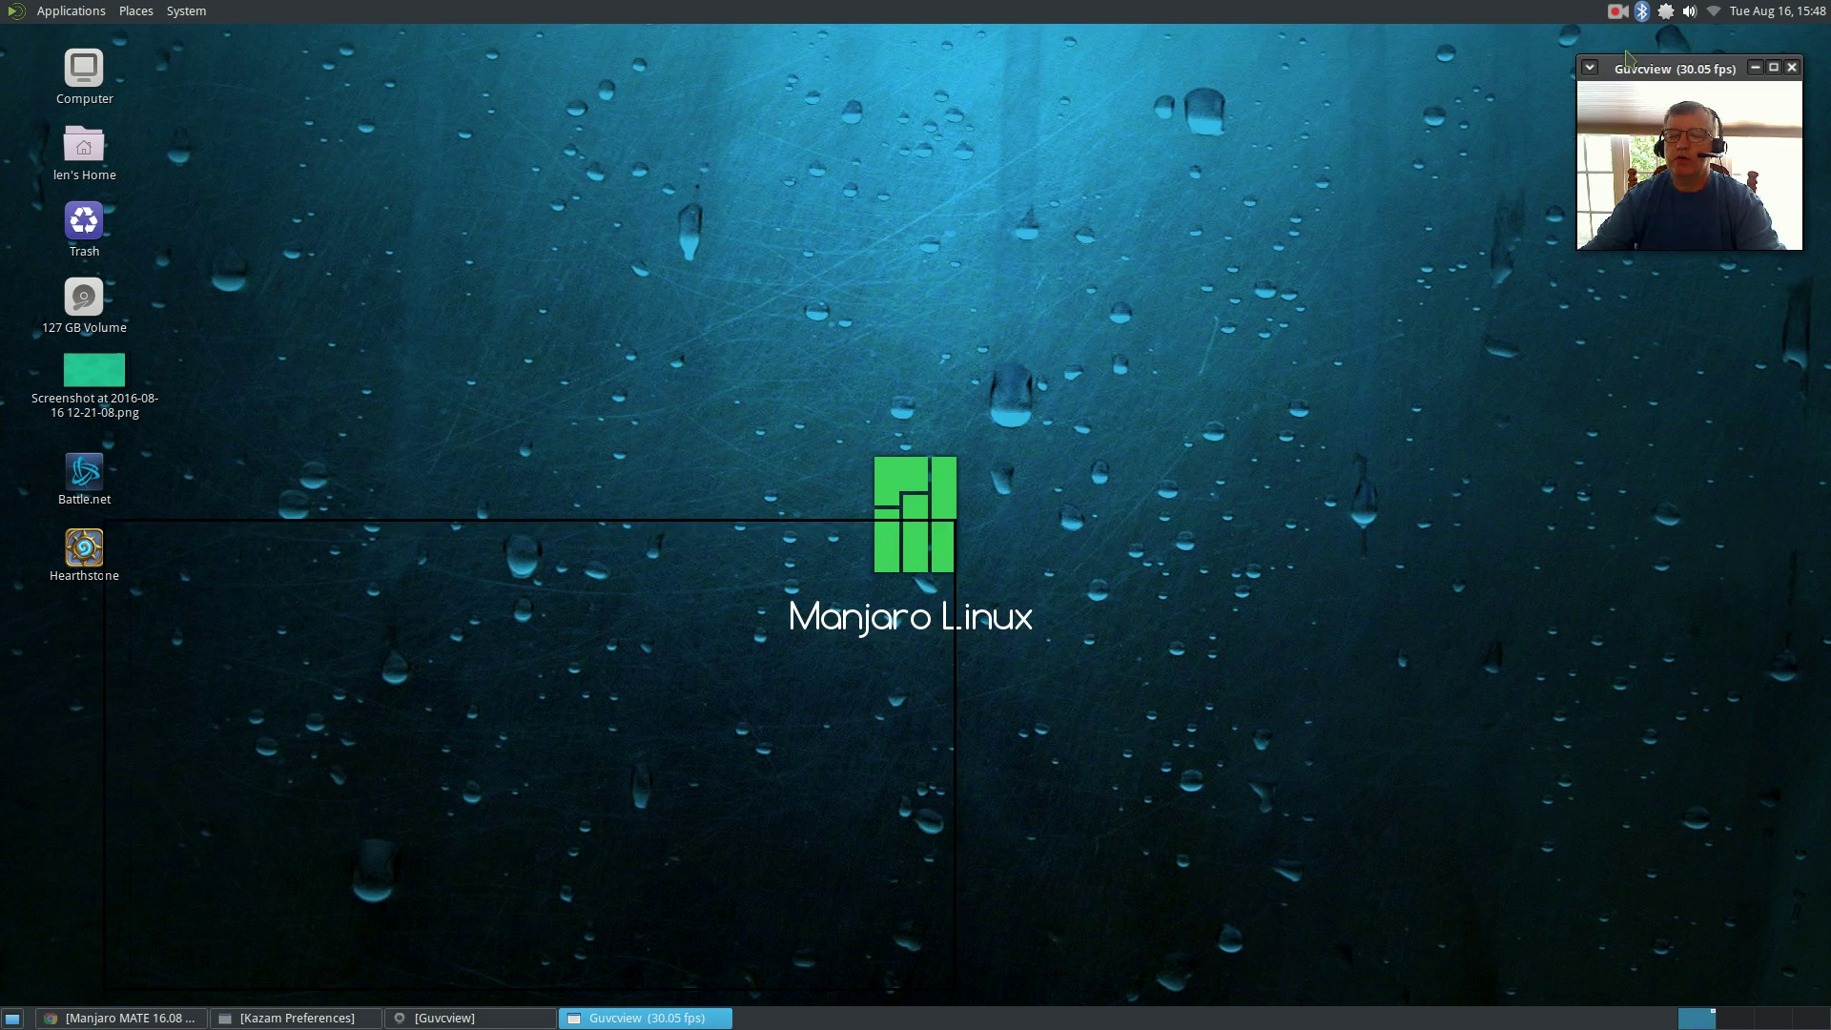
pyautogui.click(1631, 48)
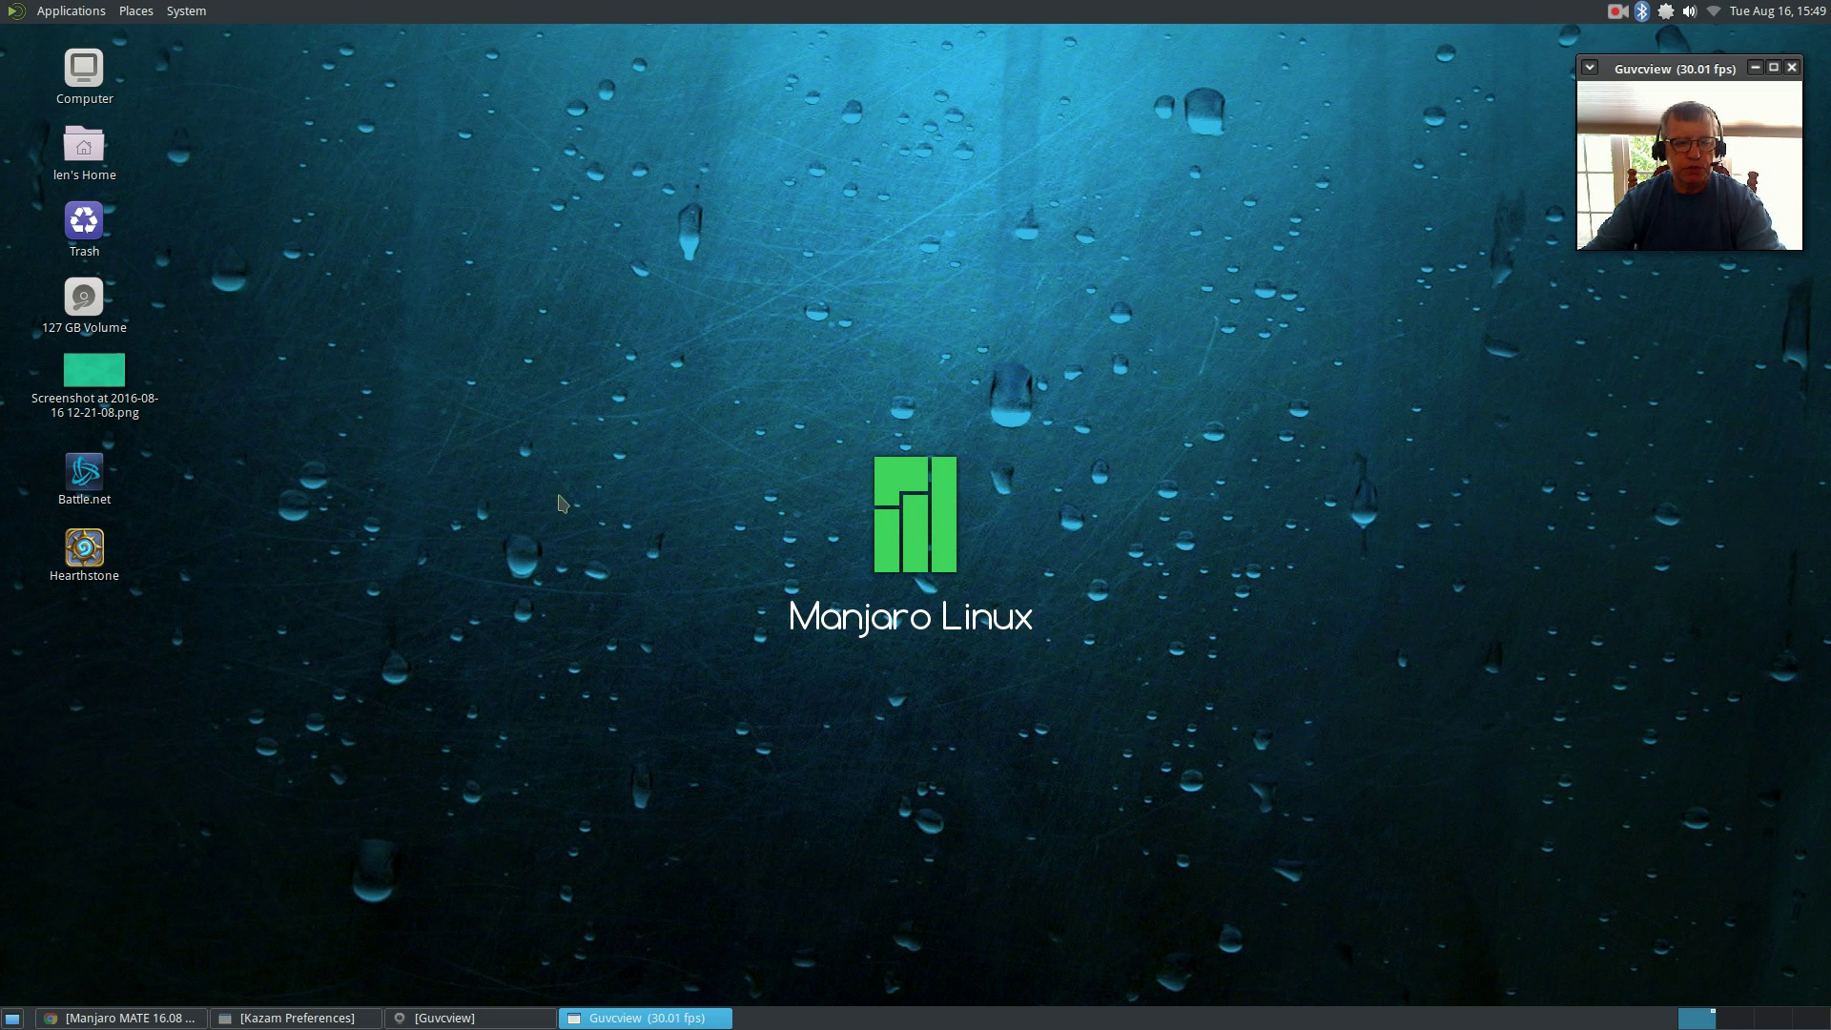
pyautogui.doubleClick(93, 372)
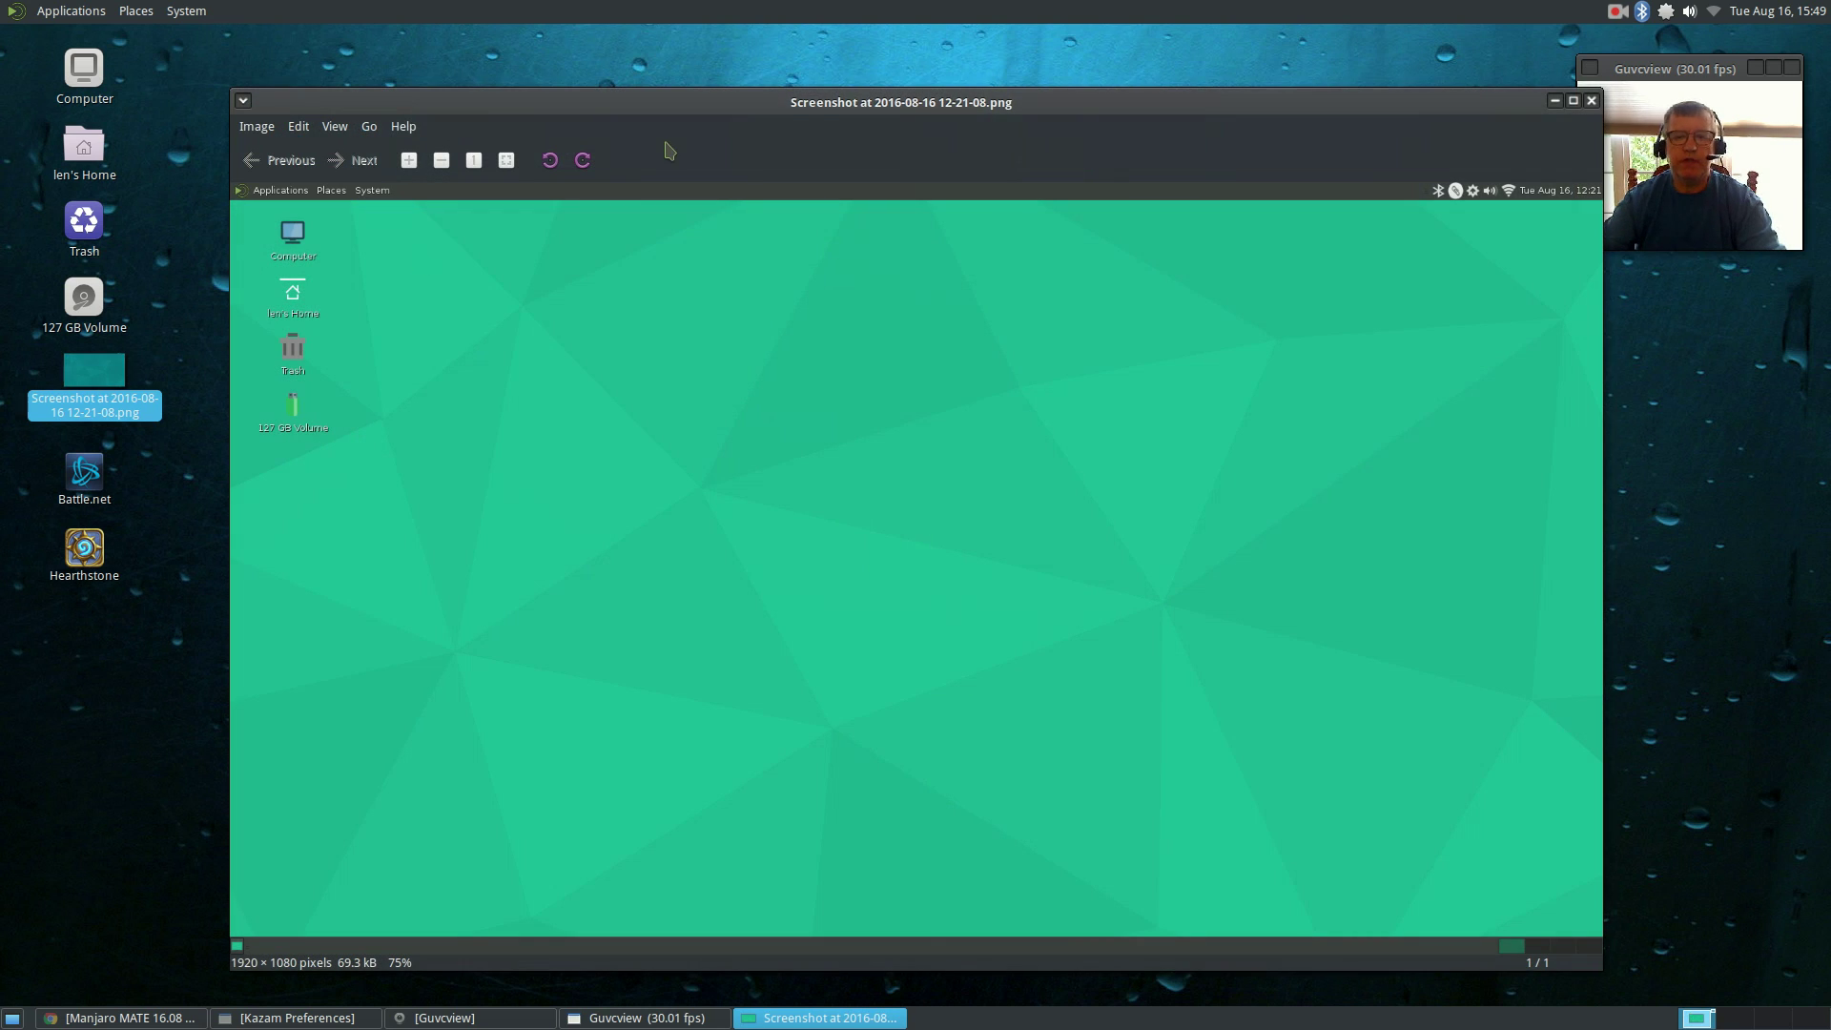
pyautogui.moveTo(813, 102); pyautogui.dragTo(735, 58)
pyautogui.click(128, 270)
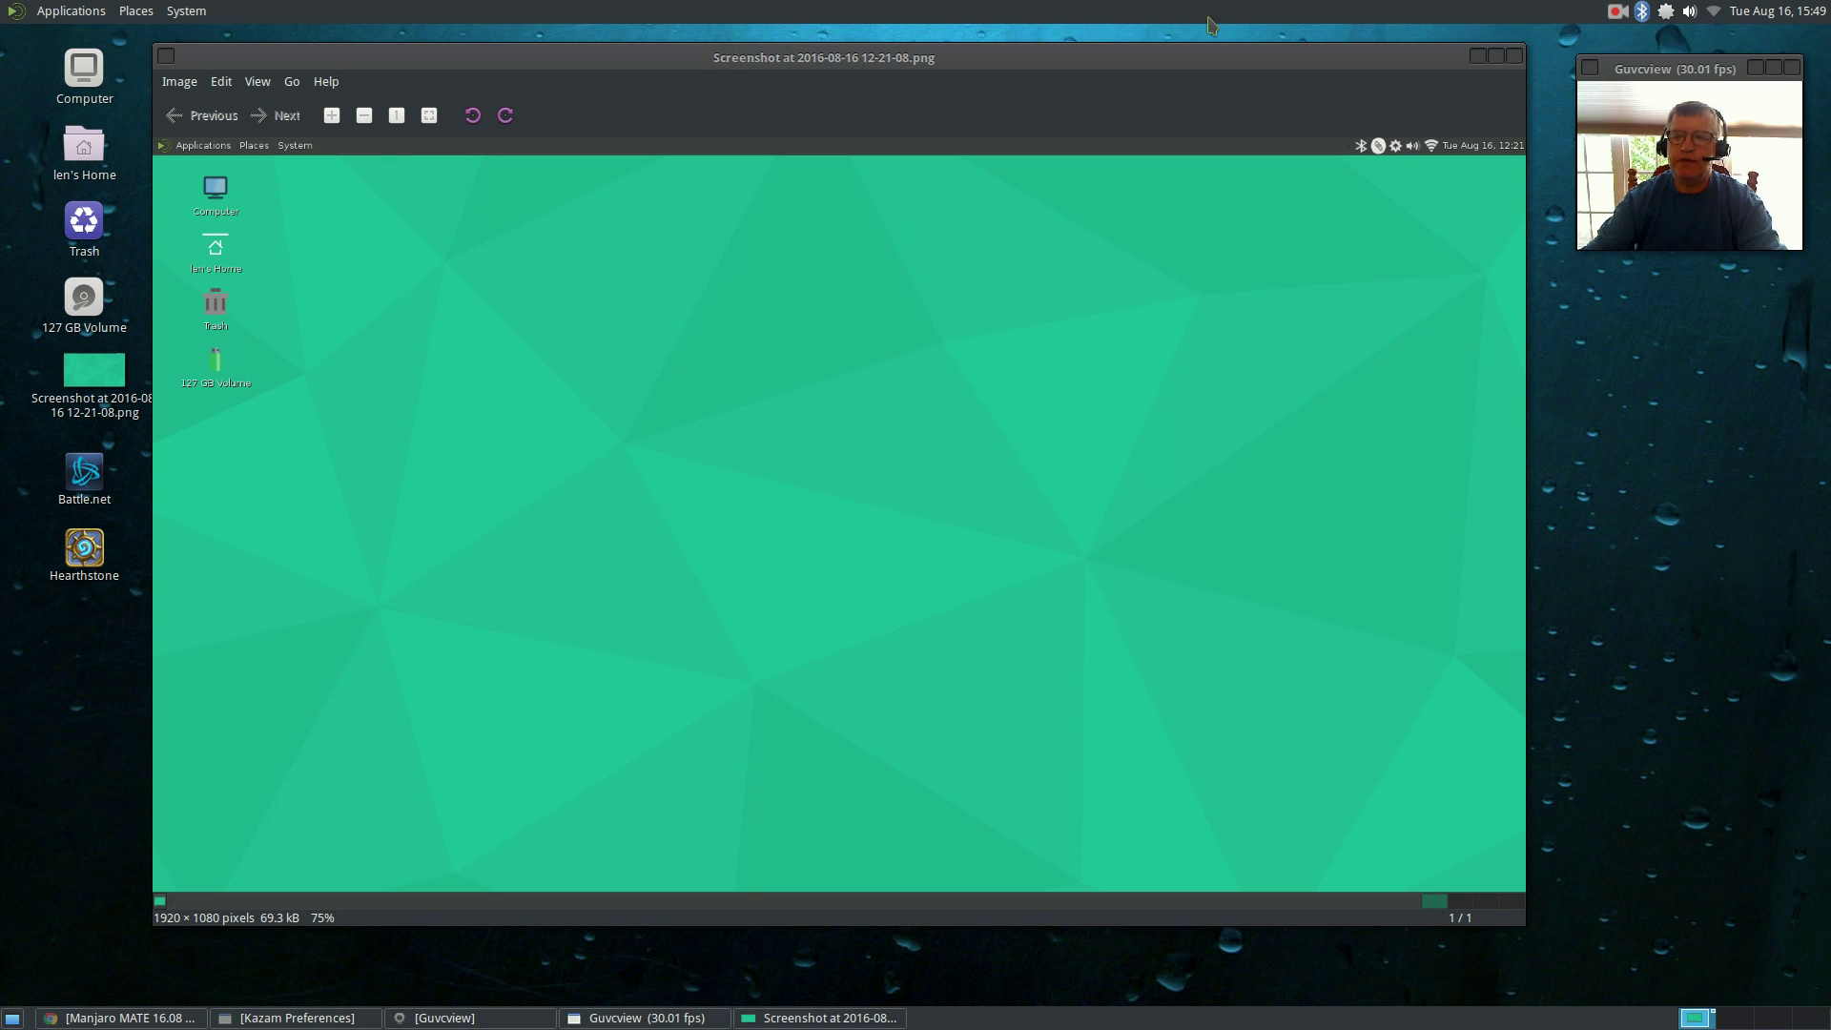
pyautogui.click(1513, 57)
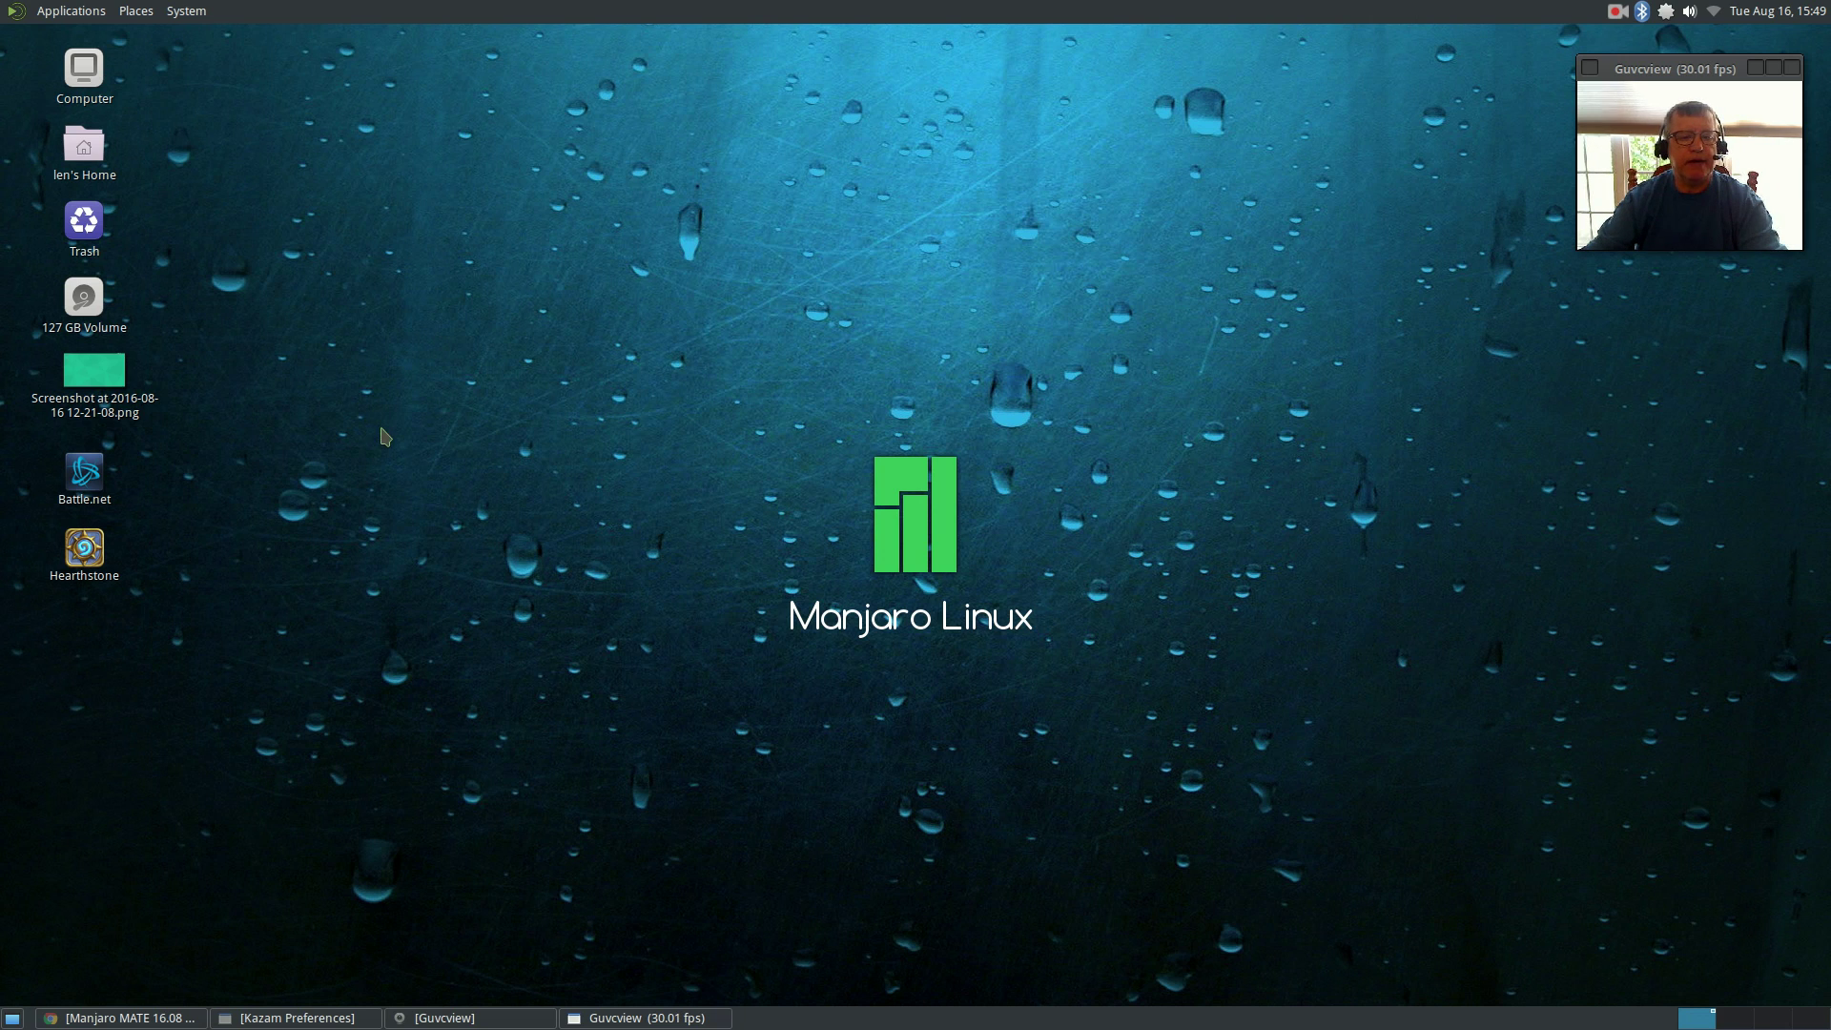
# - Make the green fractal sphere image the desktop wallpaper via Change Desktop Background
pyautogui.rightClick(540, 486)
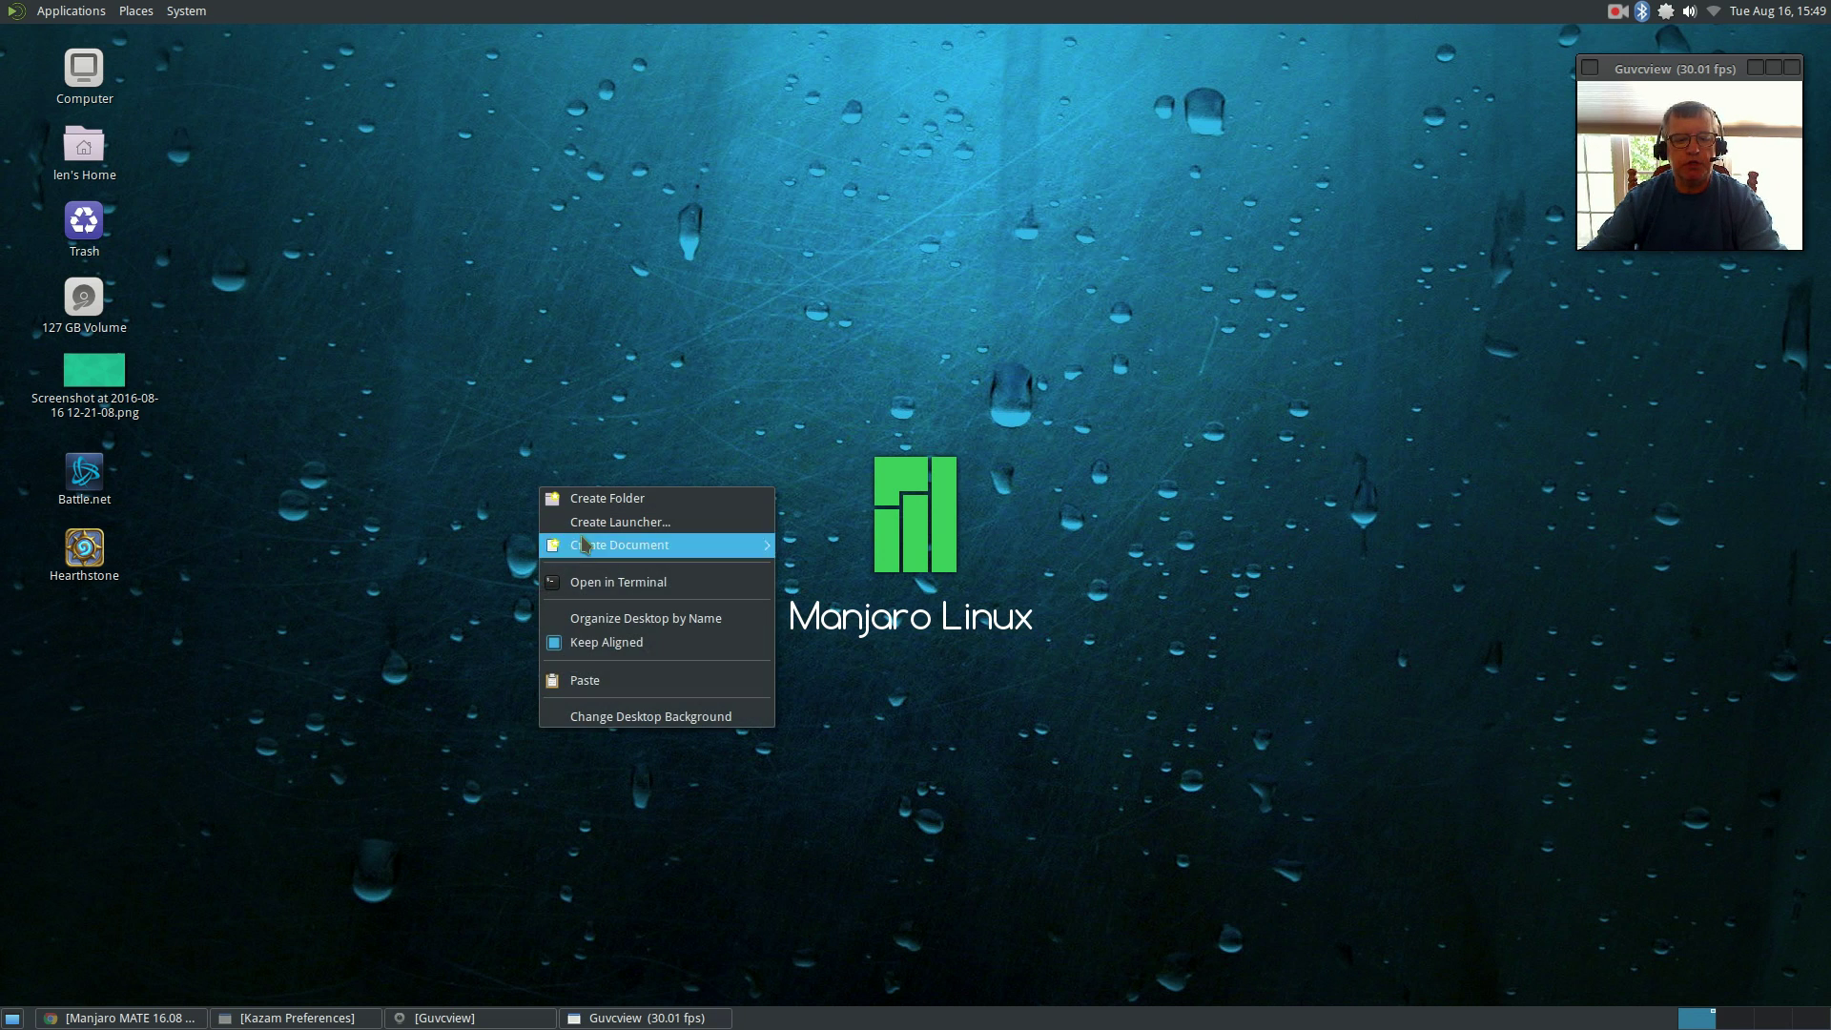
pyautogui.click(605, 717)
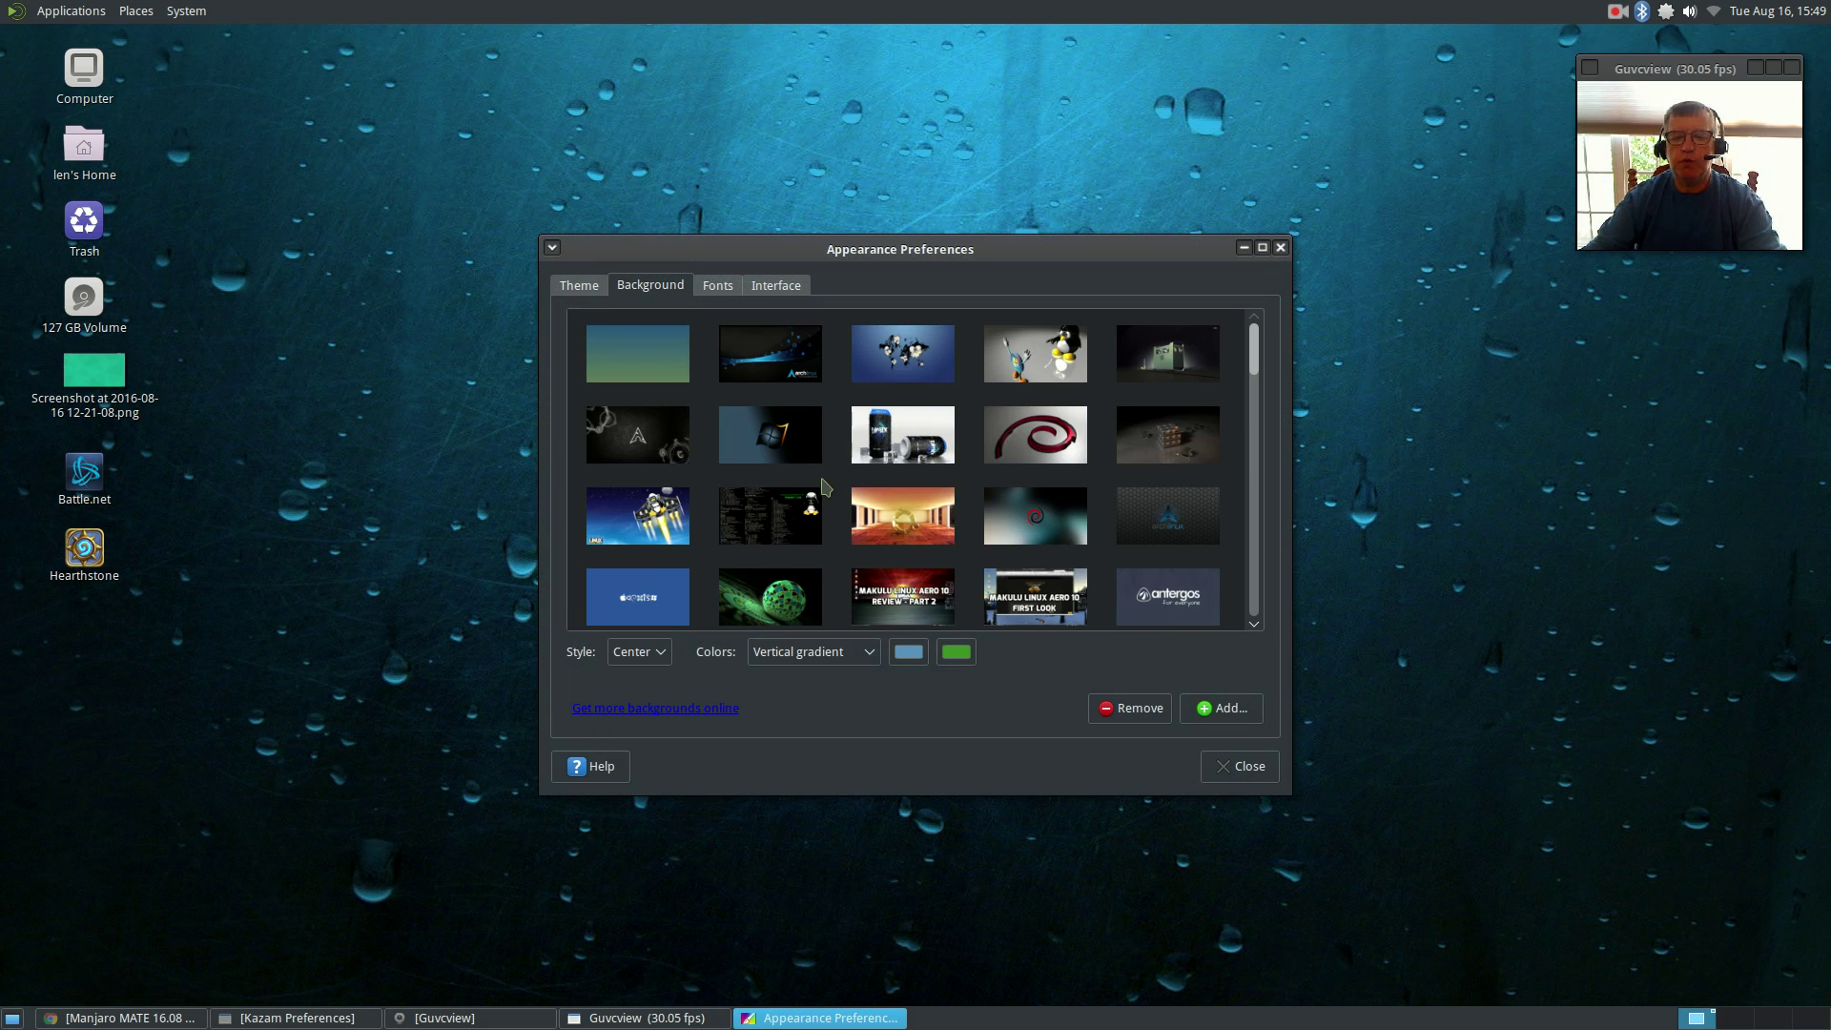
pyautogui.click(772, 585)
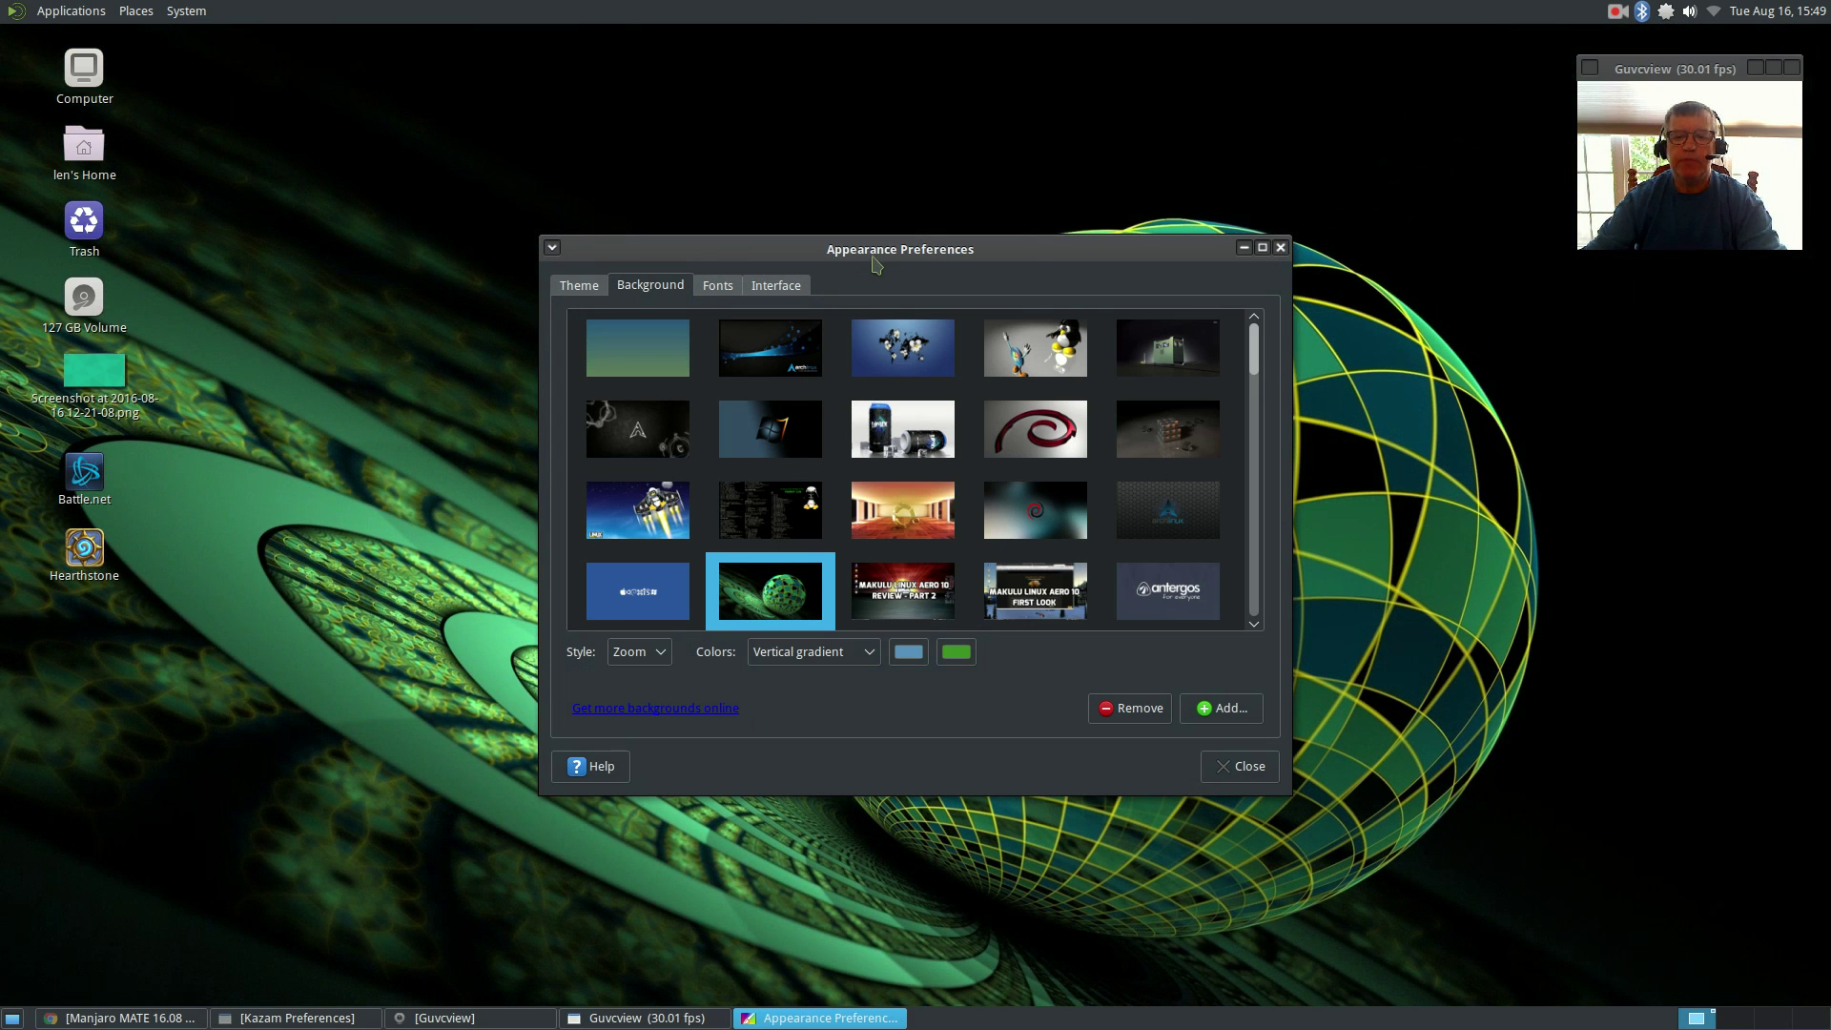
pyautogui.moveTo(875, 262); pyautogui.dragTo(864, 143)
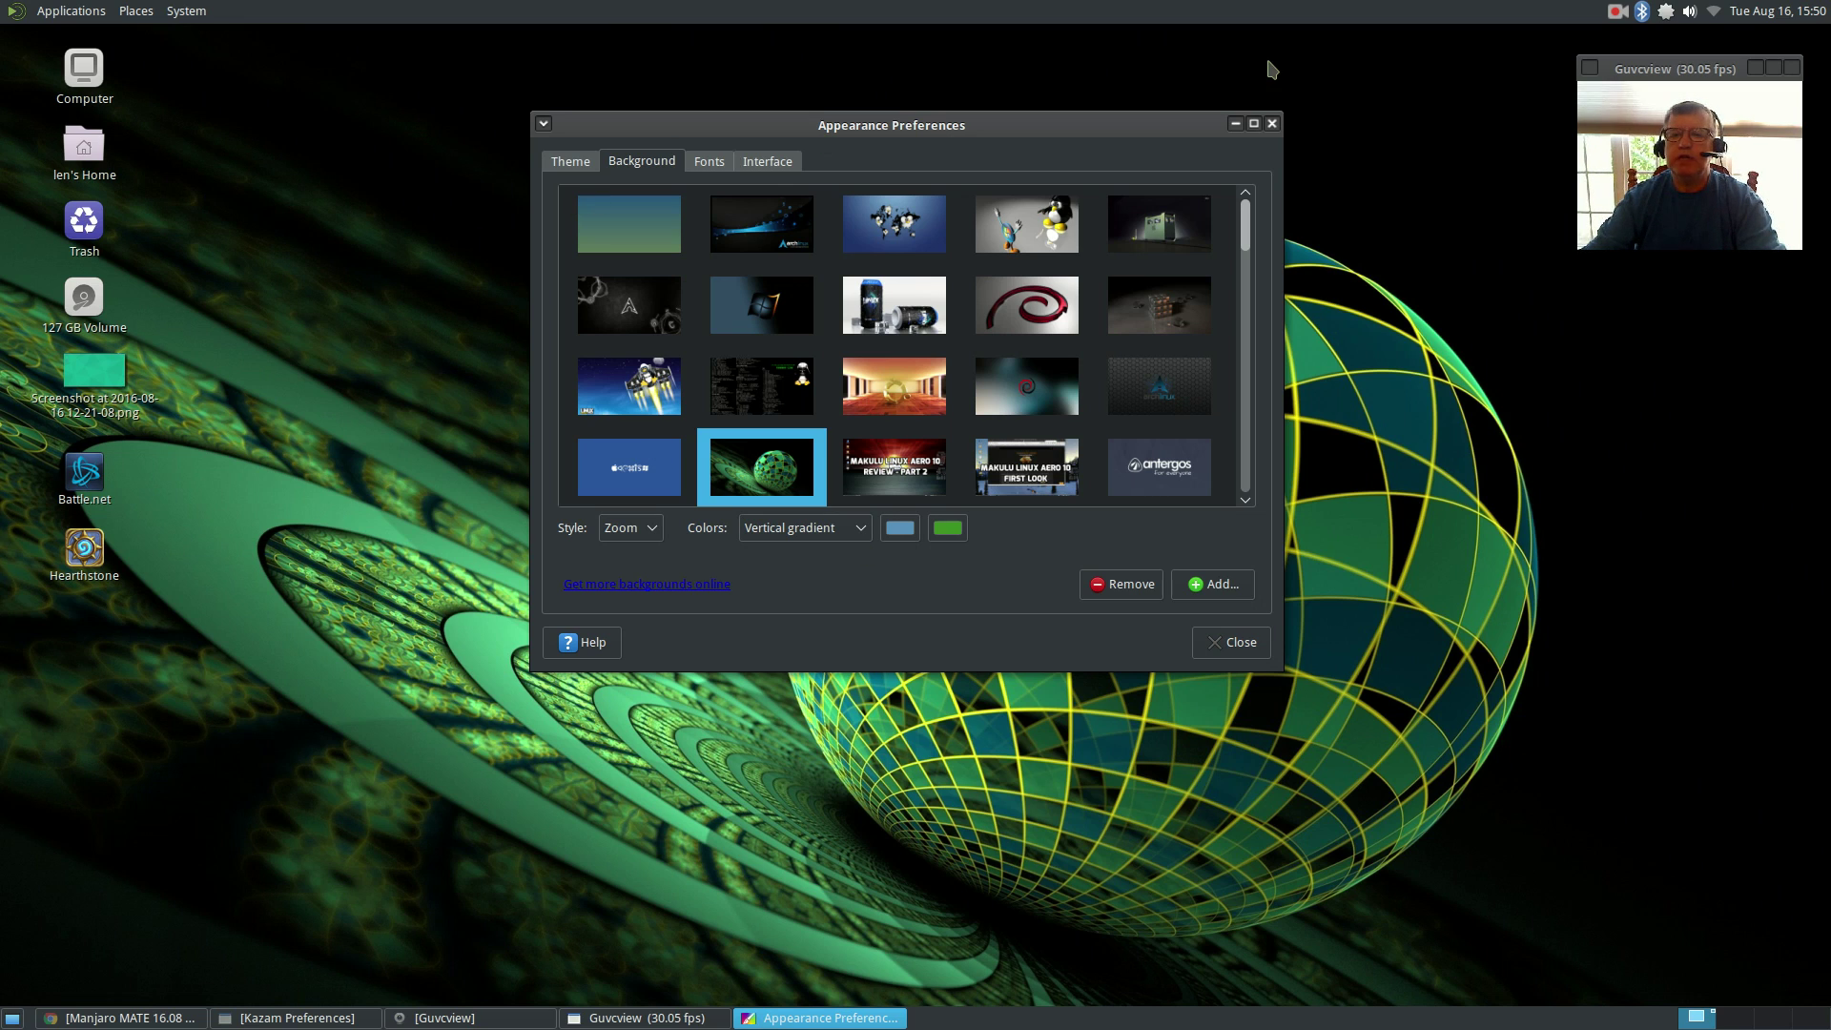
# - Minimize Appearance Preferences, browse the Applications, Places and System menus, and toggle Show Desktop twice
pyautogui.click(1236, 125)
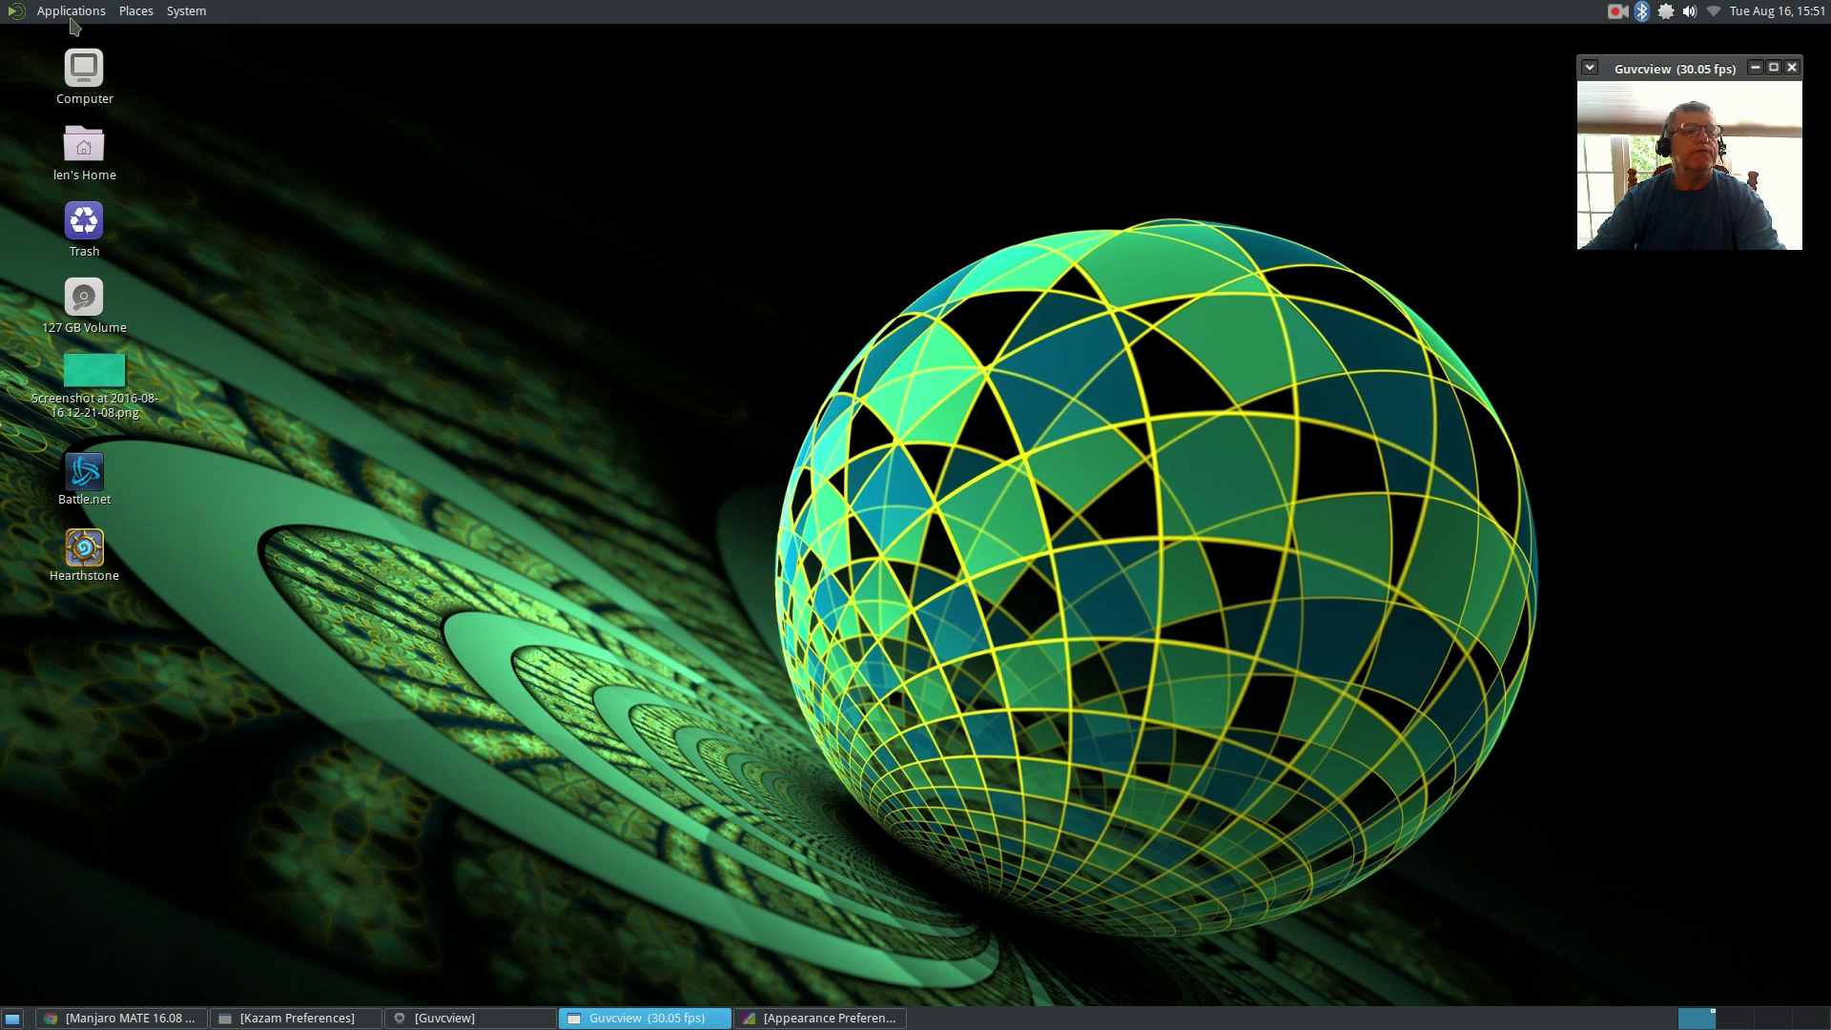
pyautogui.click(76, 16)
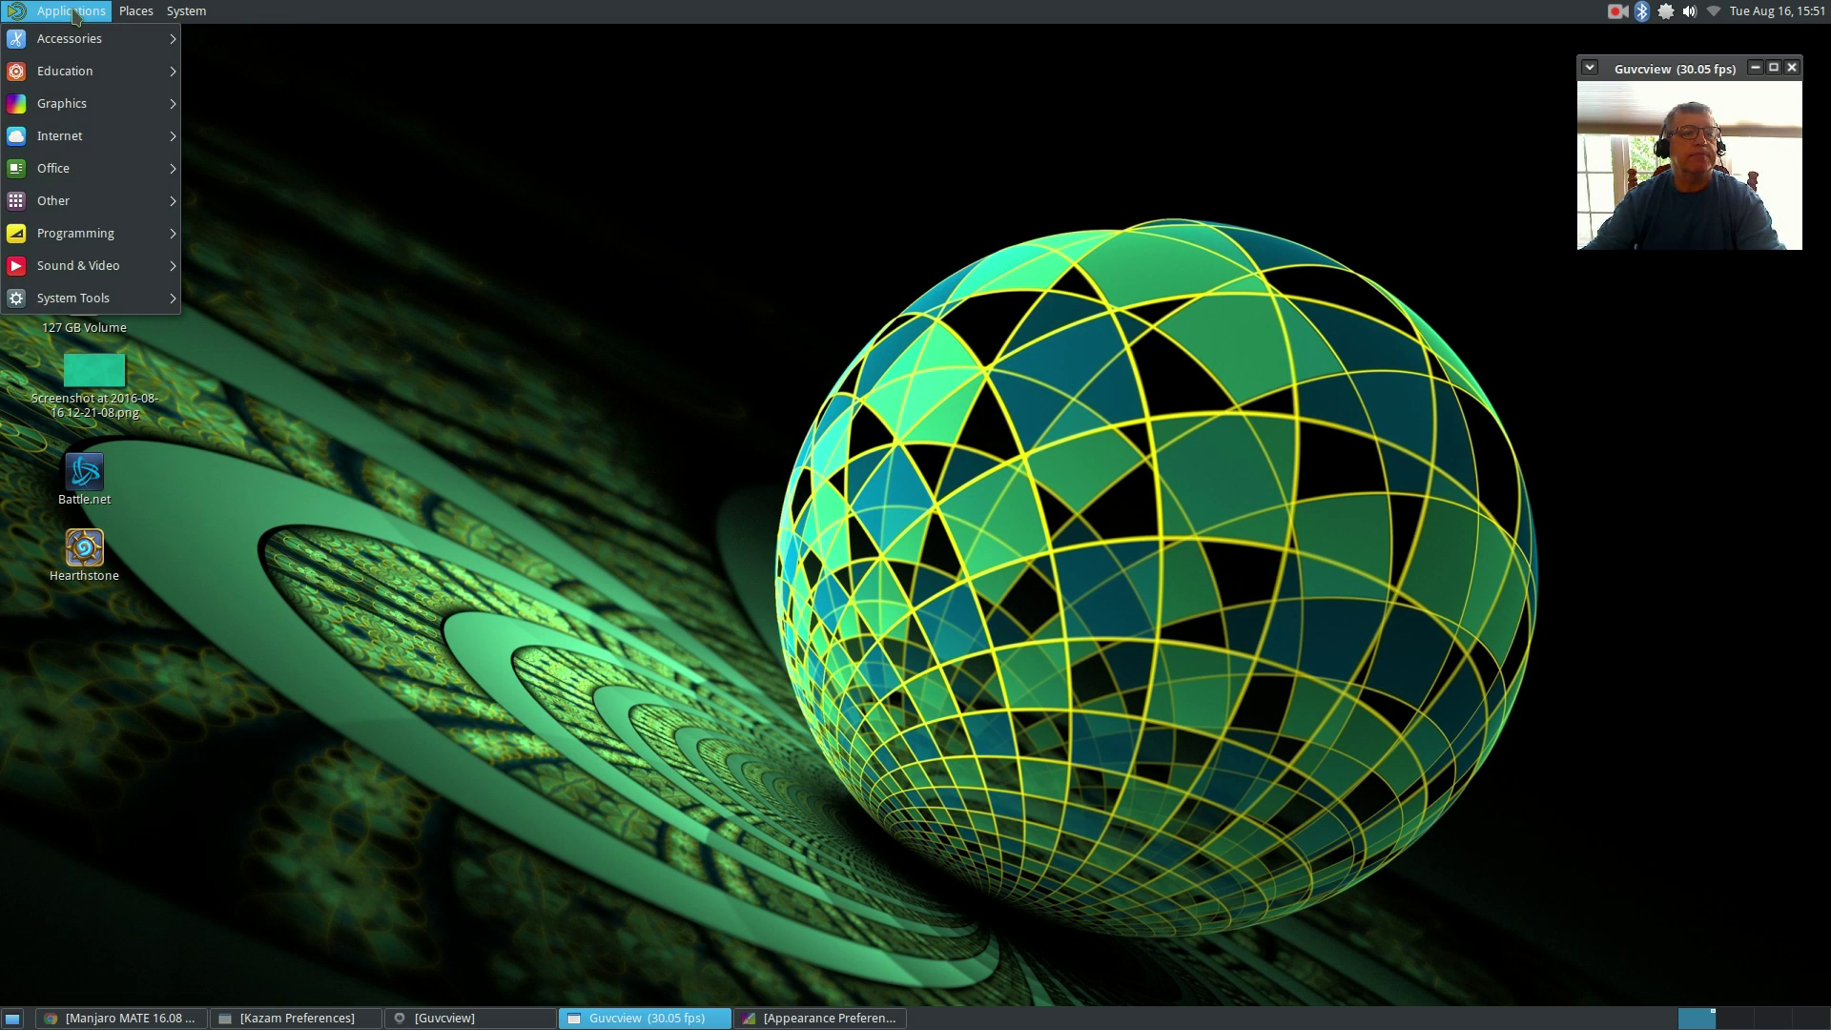
pyautogui.moveTo(136, 12)
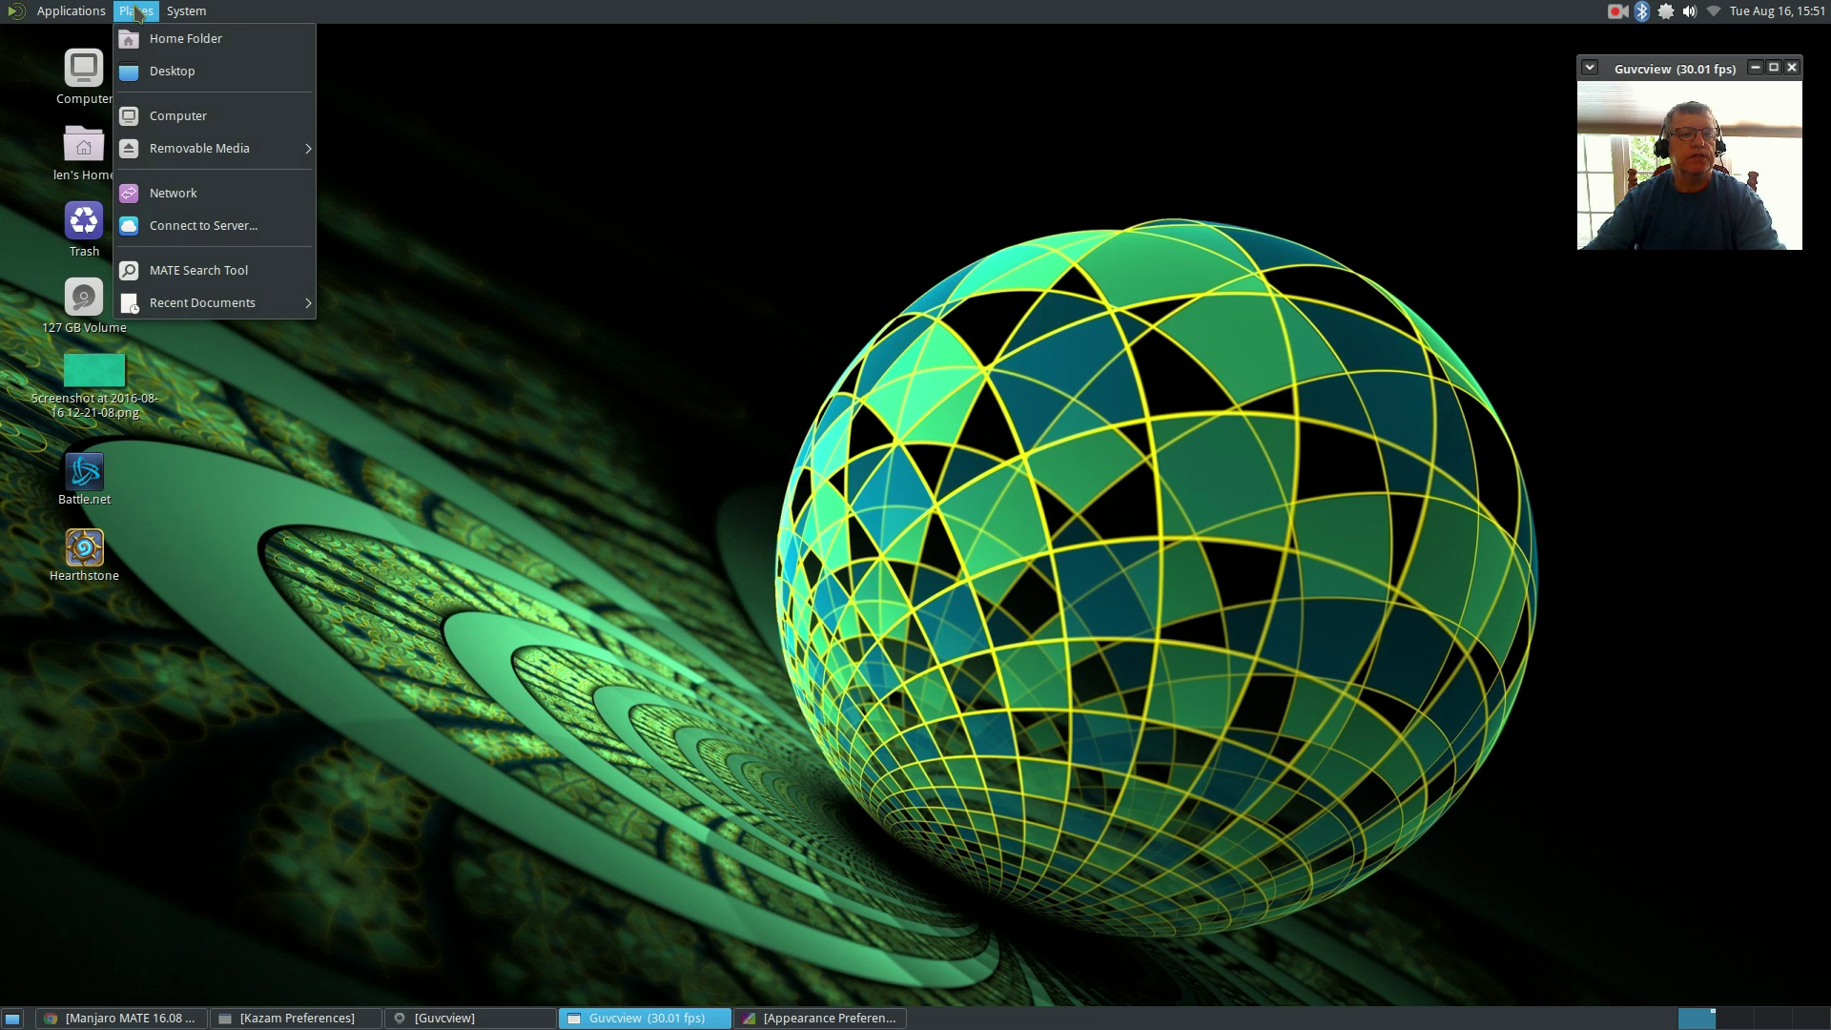
pyautogui.moveTo(193, 15)
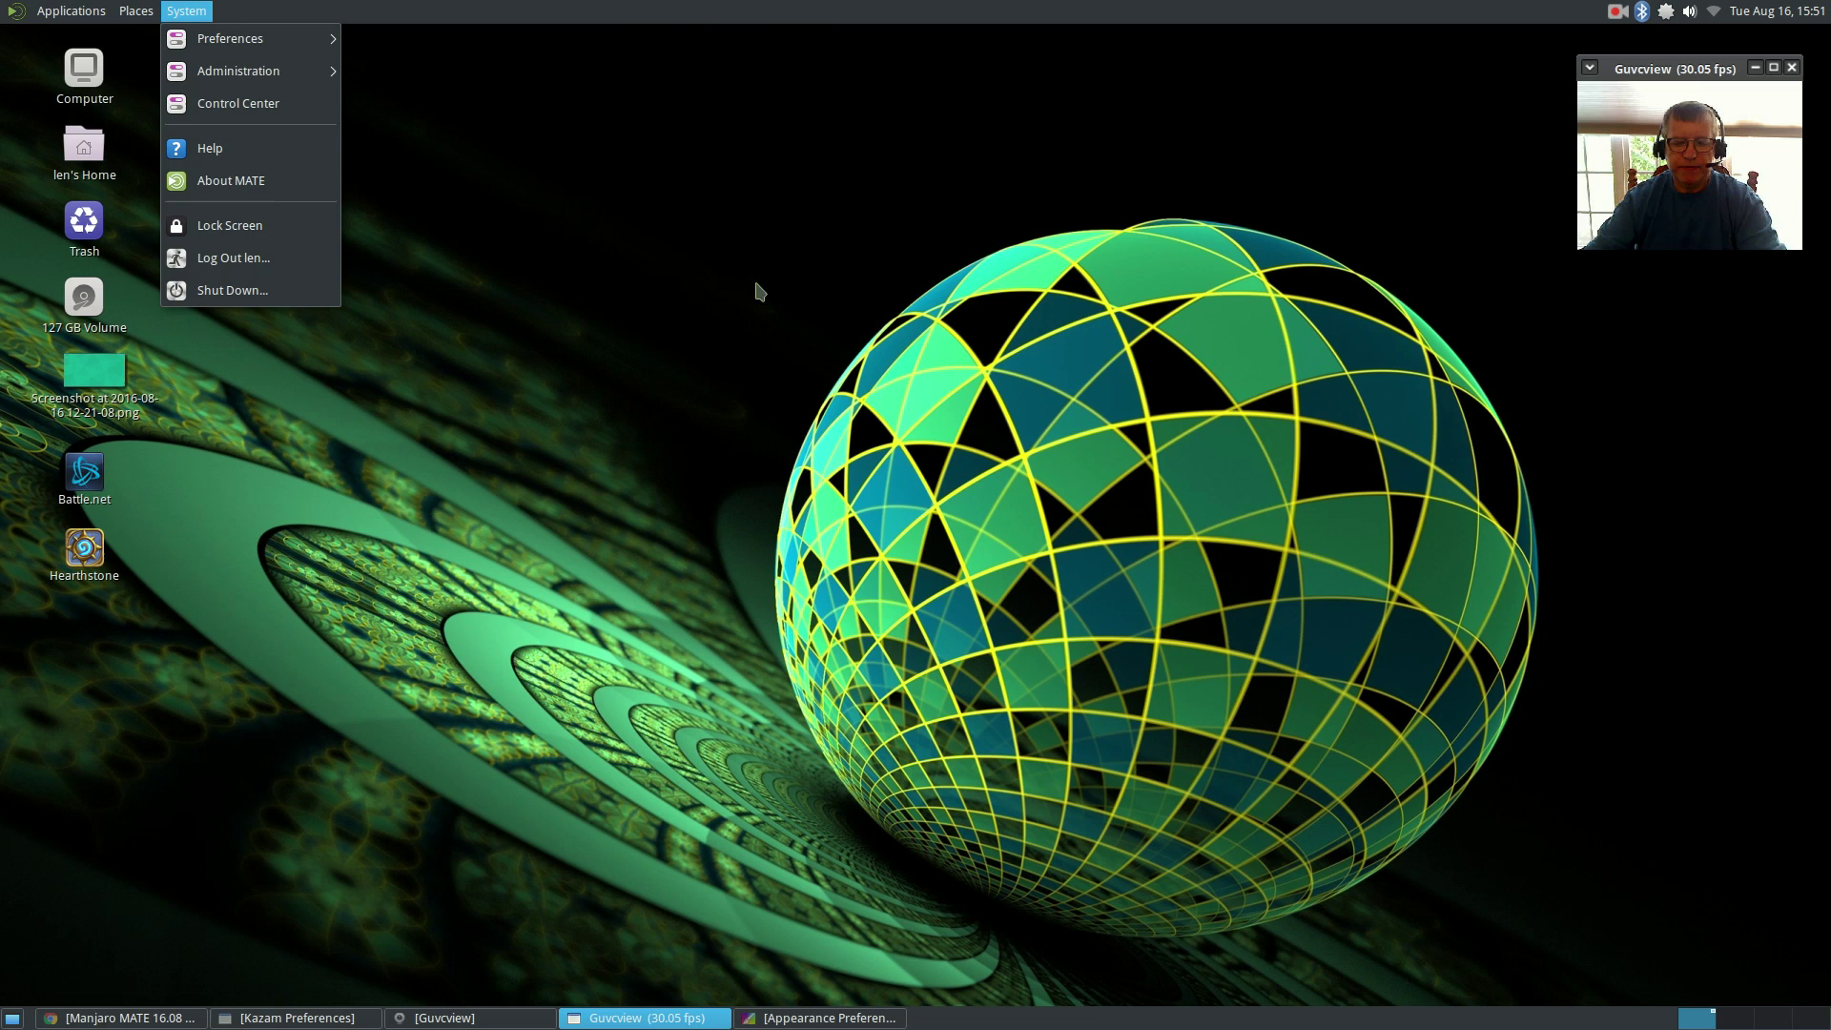
pyautogui.click(776, 383)
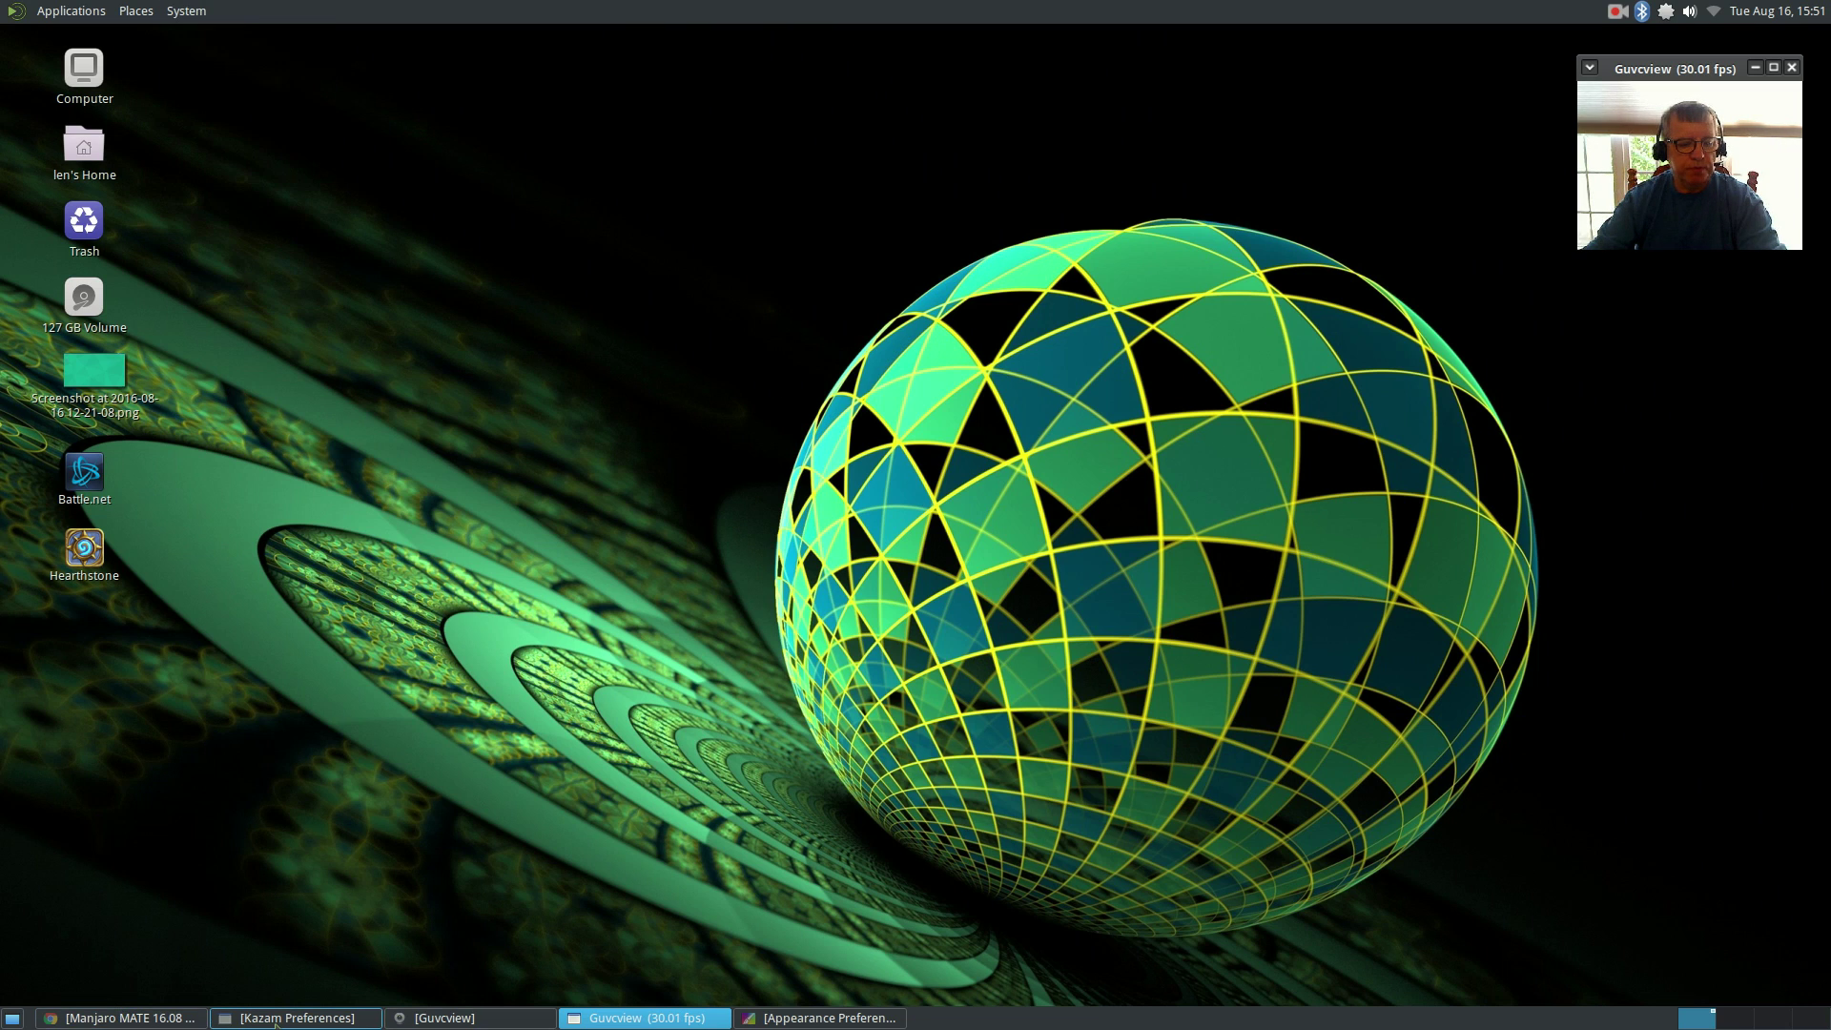
pyautogui.click(12, 1019)
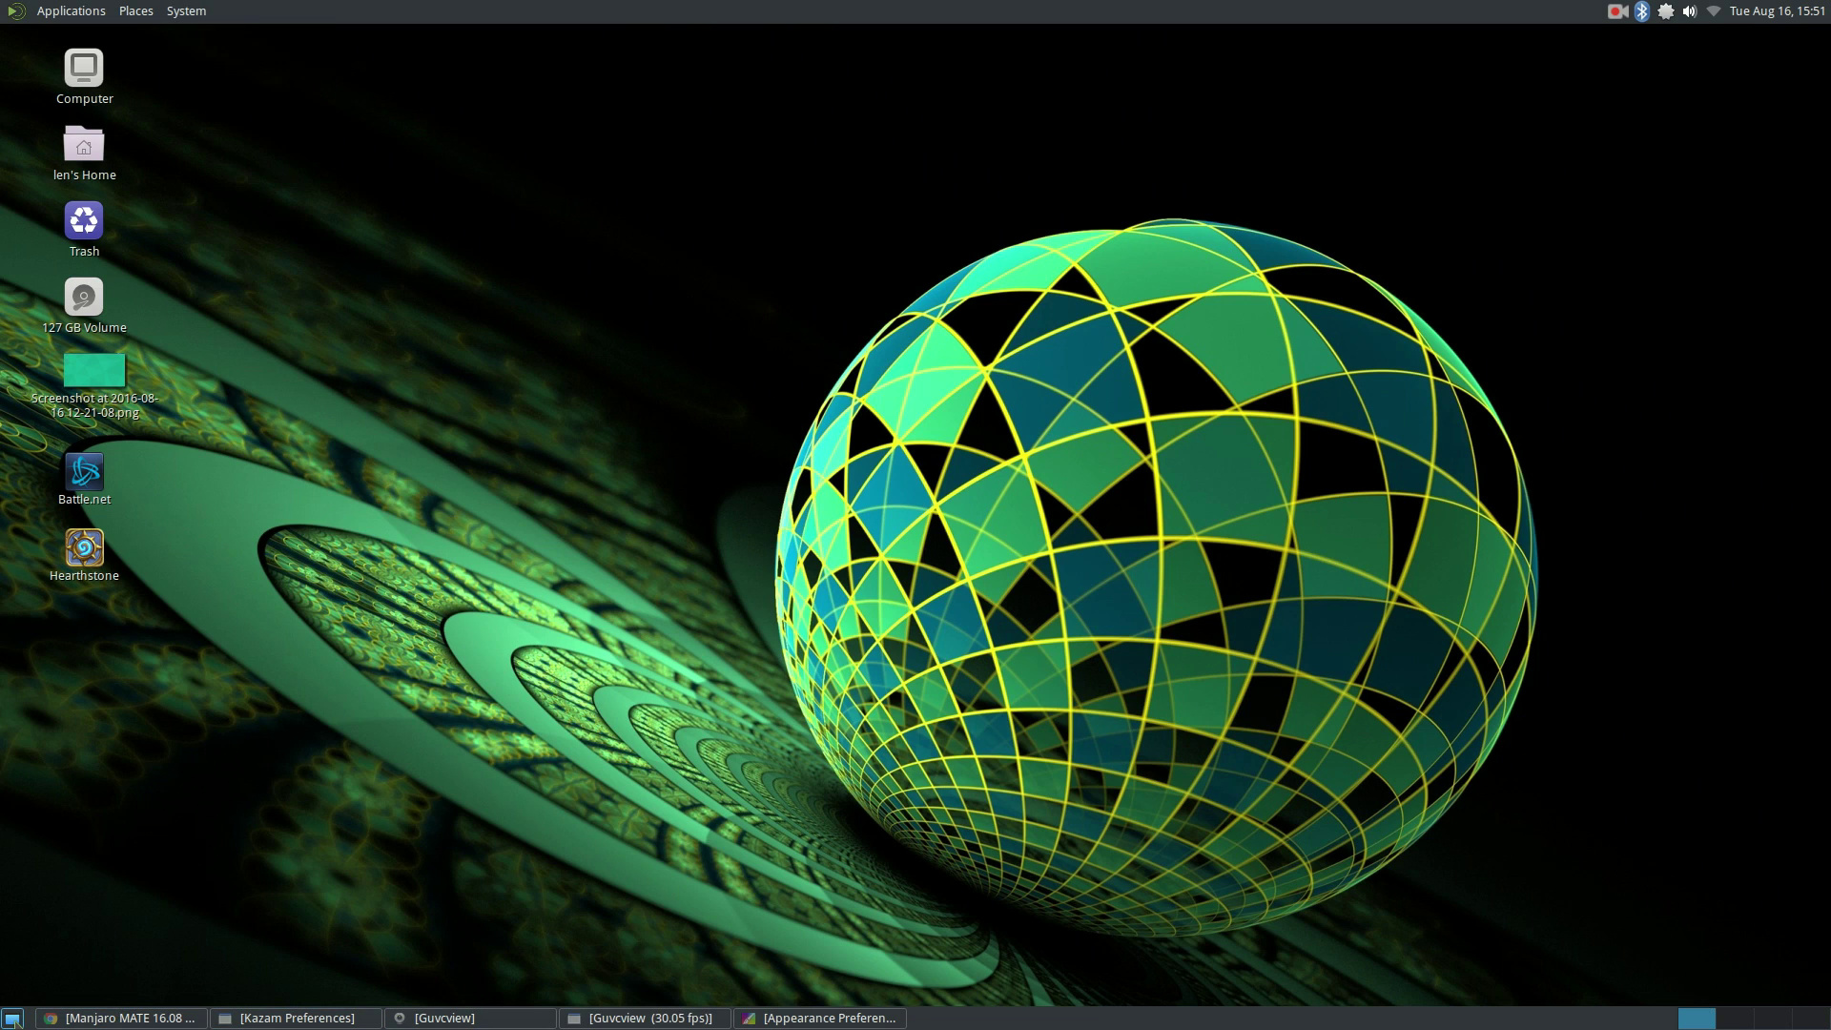
pyautogui.click(12, 1018)
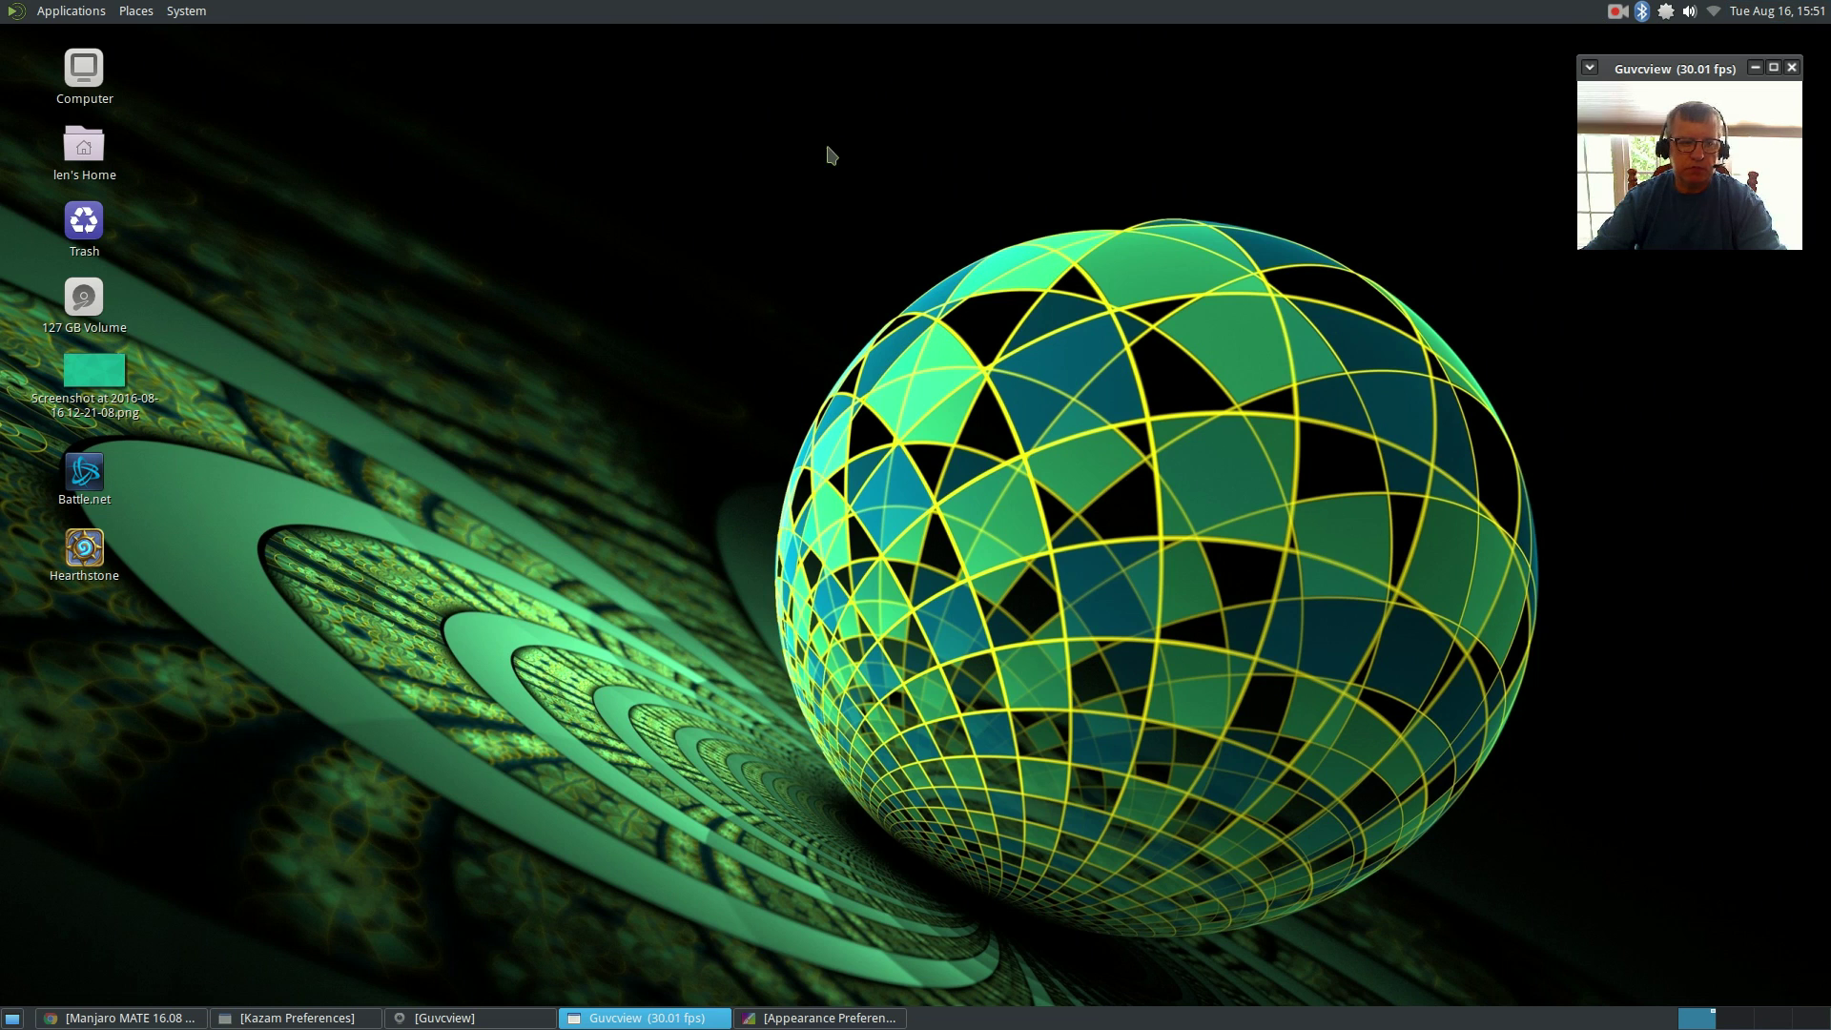
# - Browse the Applications menu's Accessories and Education submenus, then move over to the Places menu
pyautogui.click(69, 14)
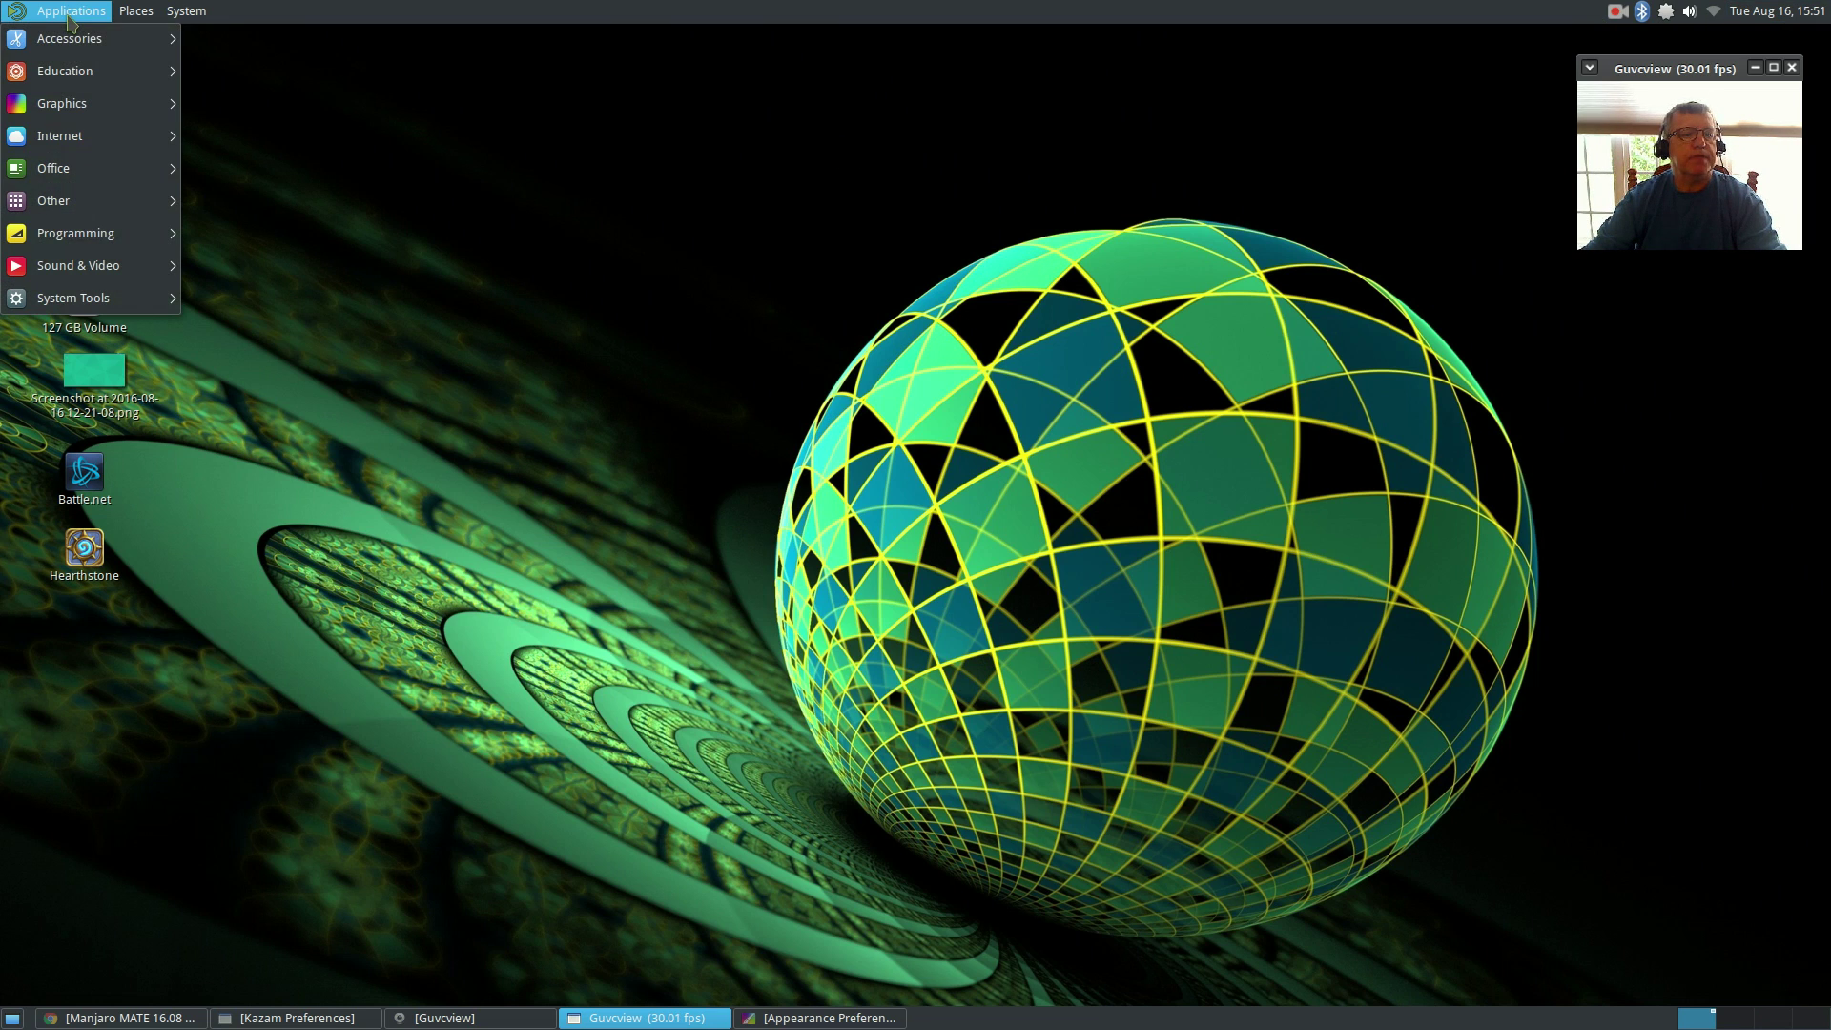
pyautogui.moveTo(70, 45)
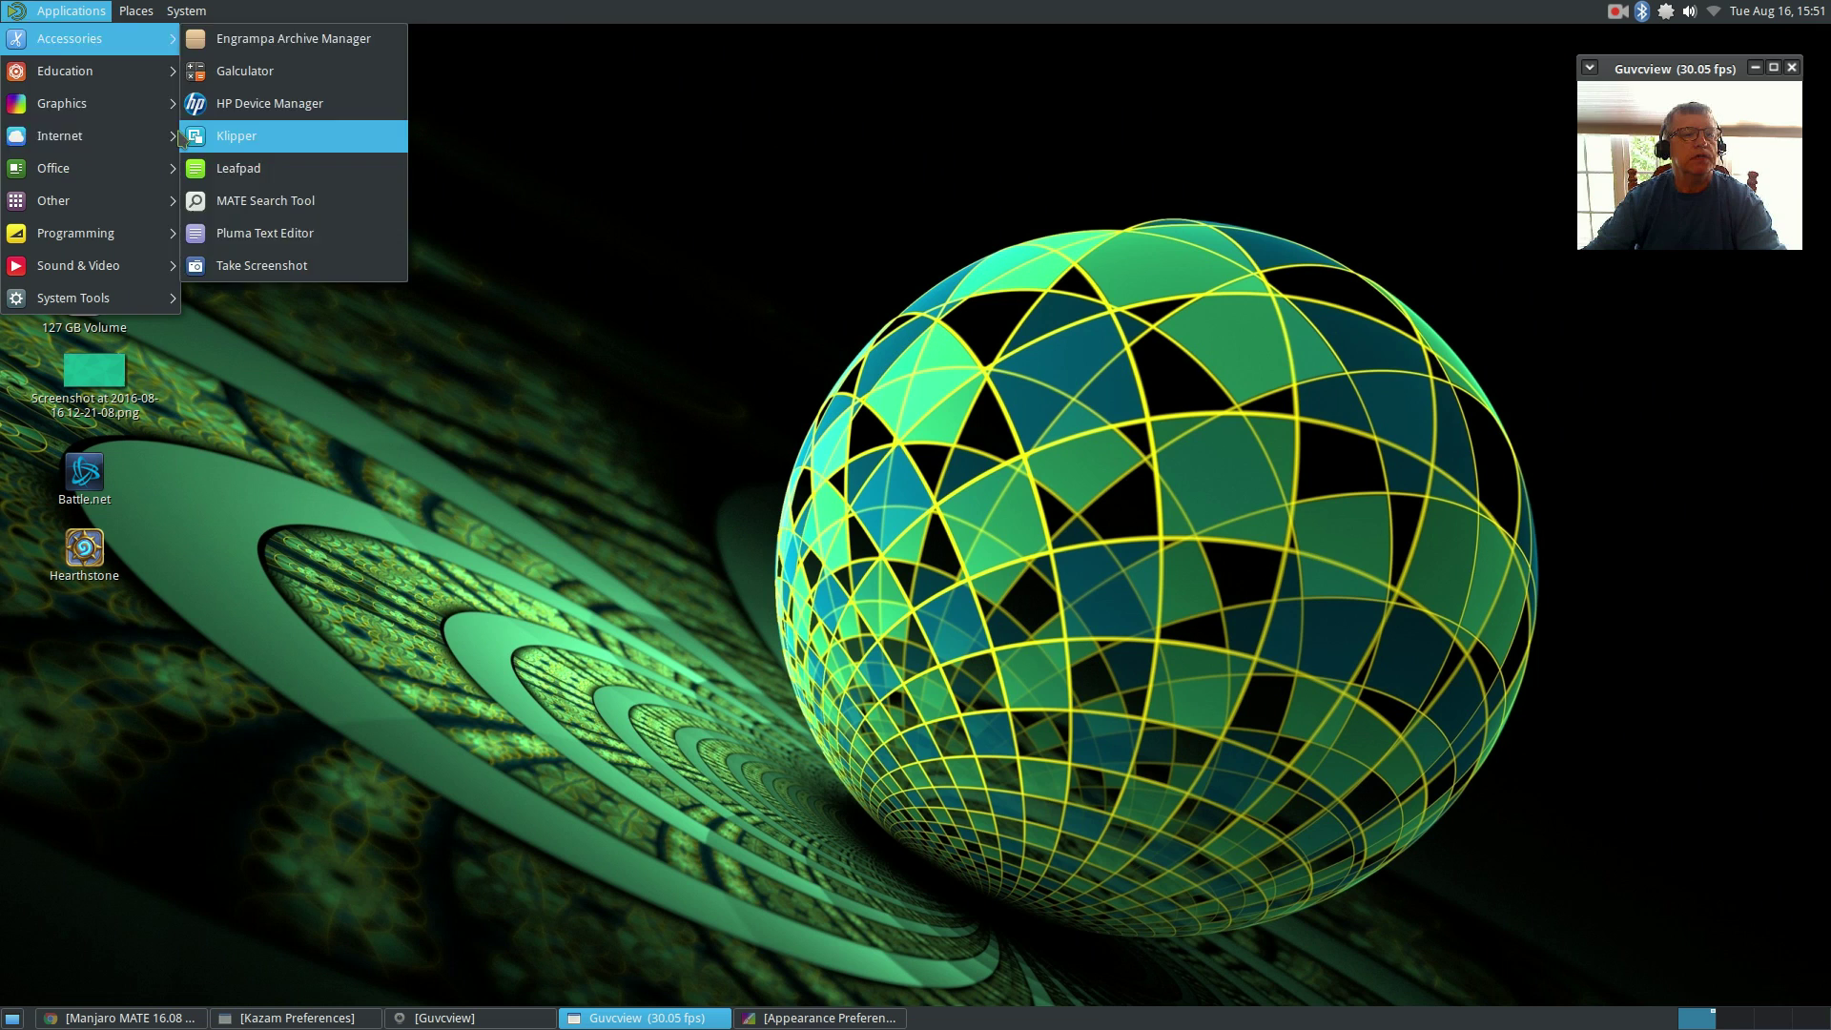
pyautogui.moveTo(77, 83)
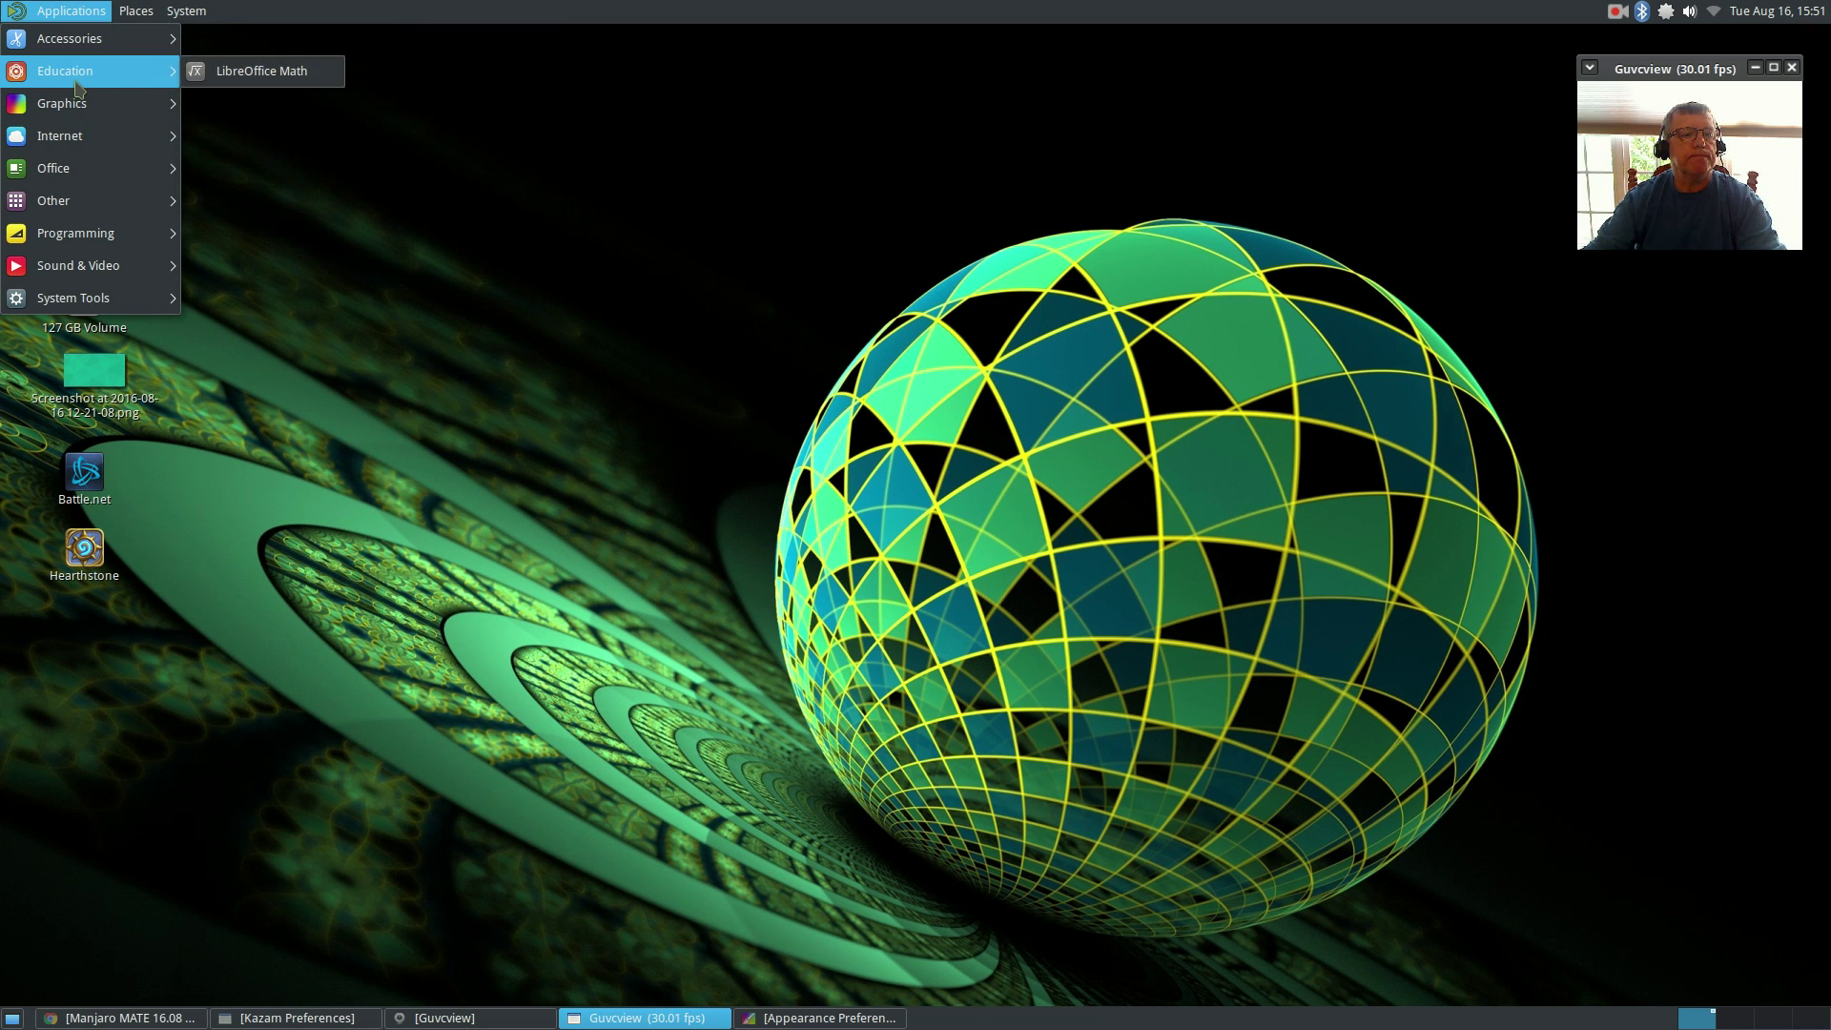
pyautogui.moveTo(145, 48)
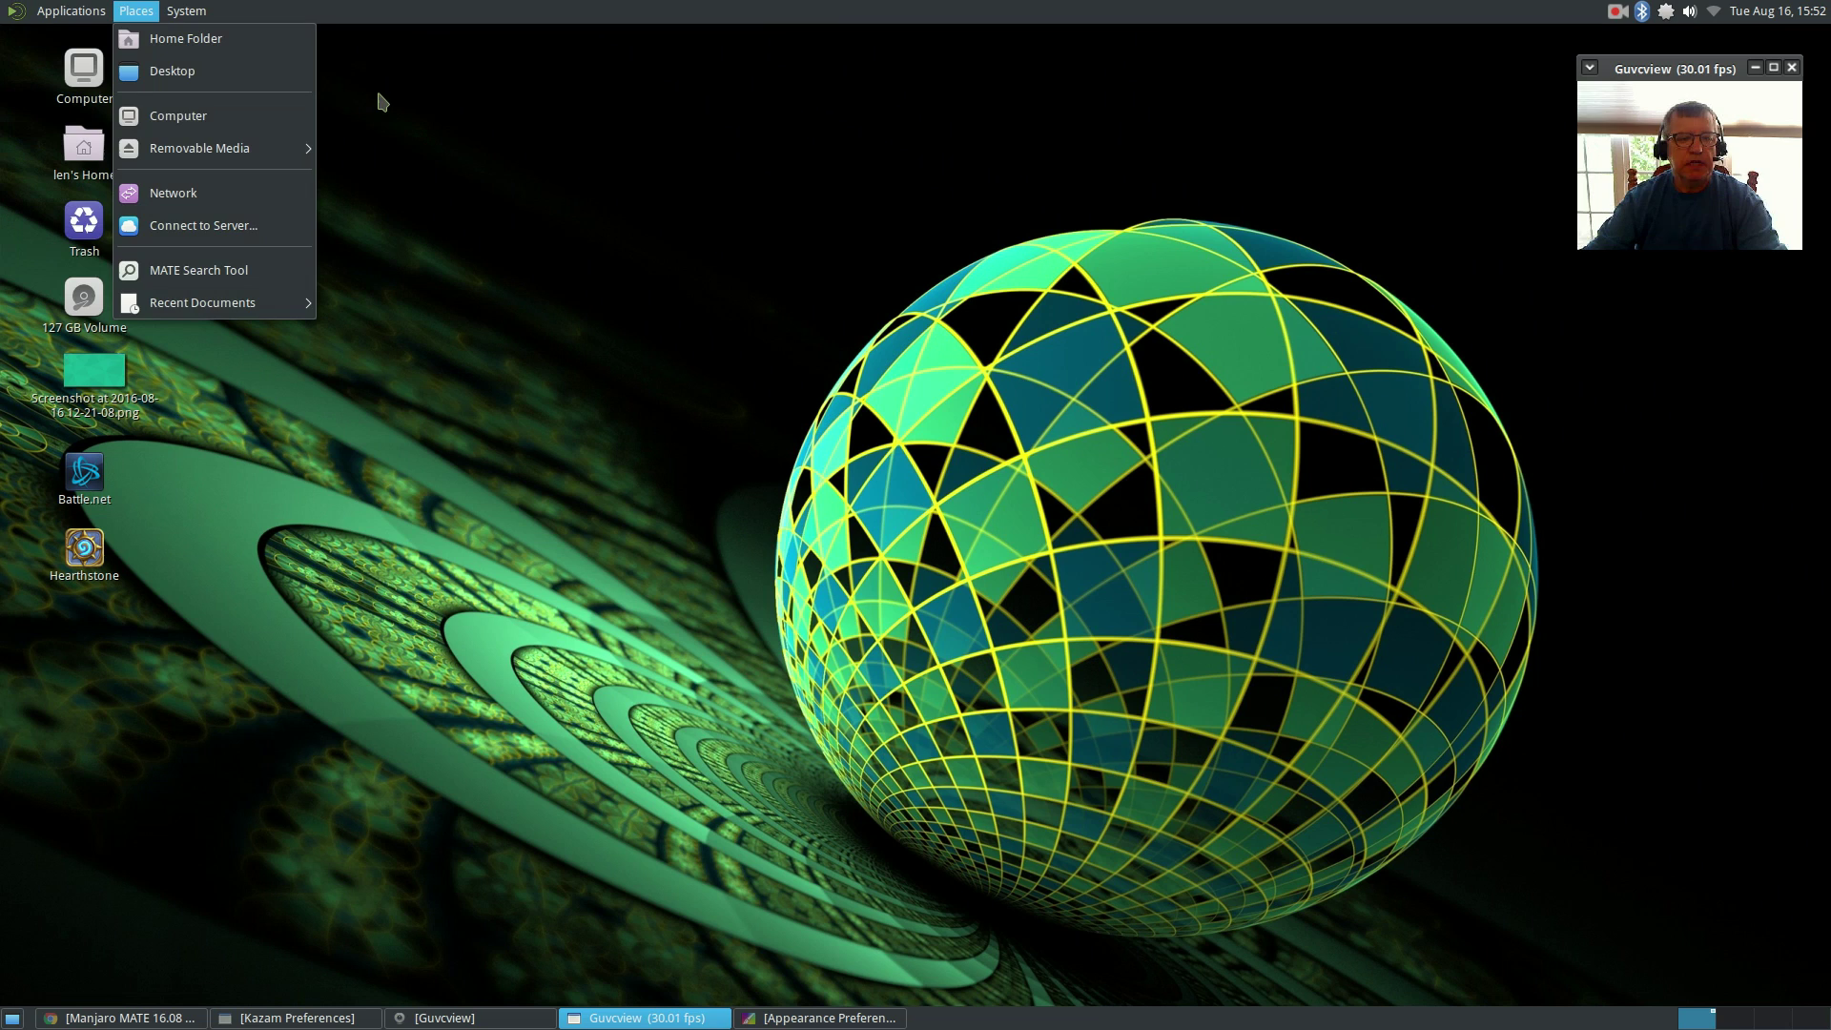
# - Dismiss the open menu so the green sphere desktop stands uncluttered
pyautogui.click(413, 161)
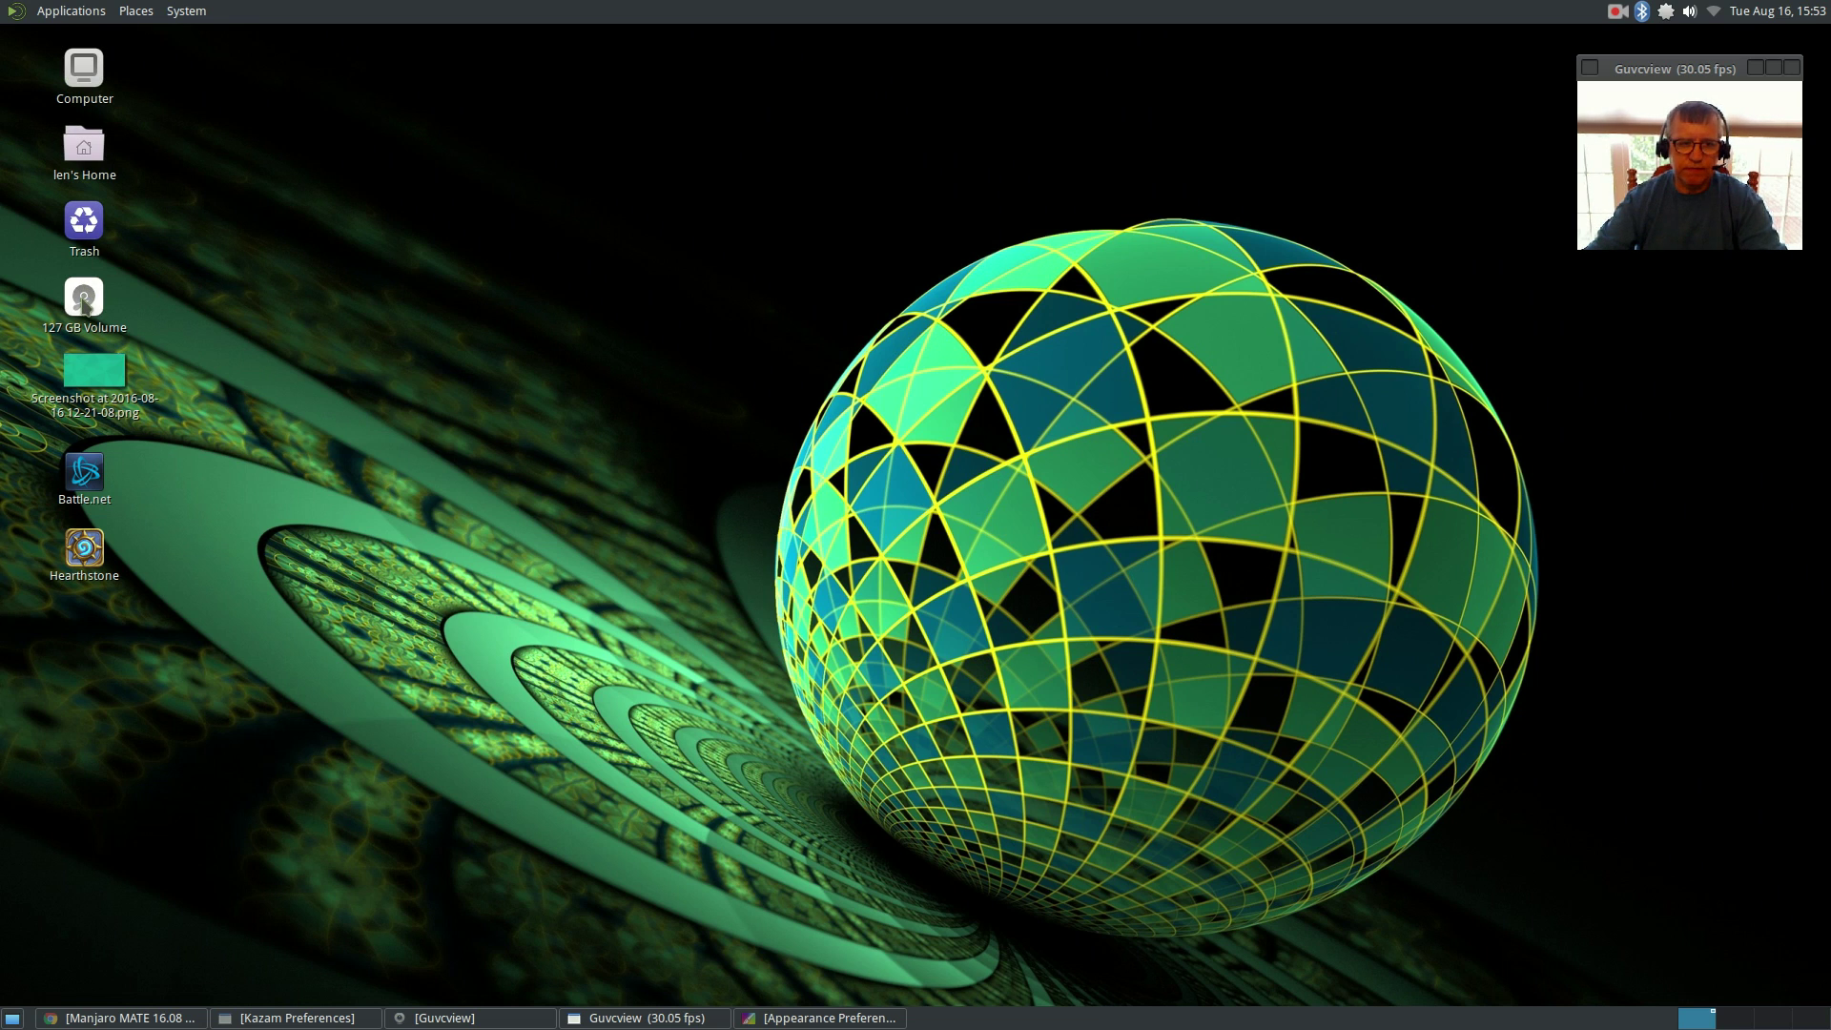
# - Launch the Control Center from the System menu in the top panel
pyautogui.click(43, 11)
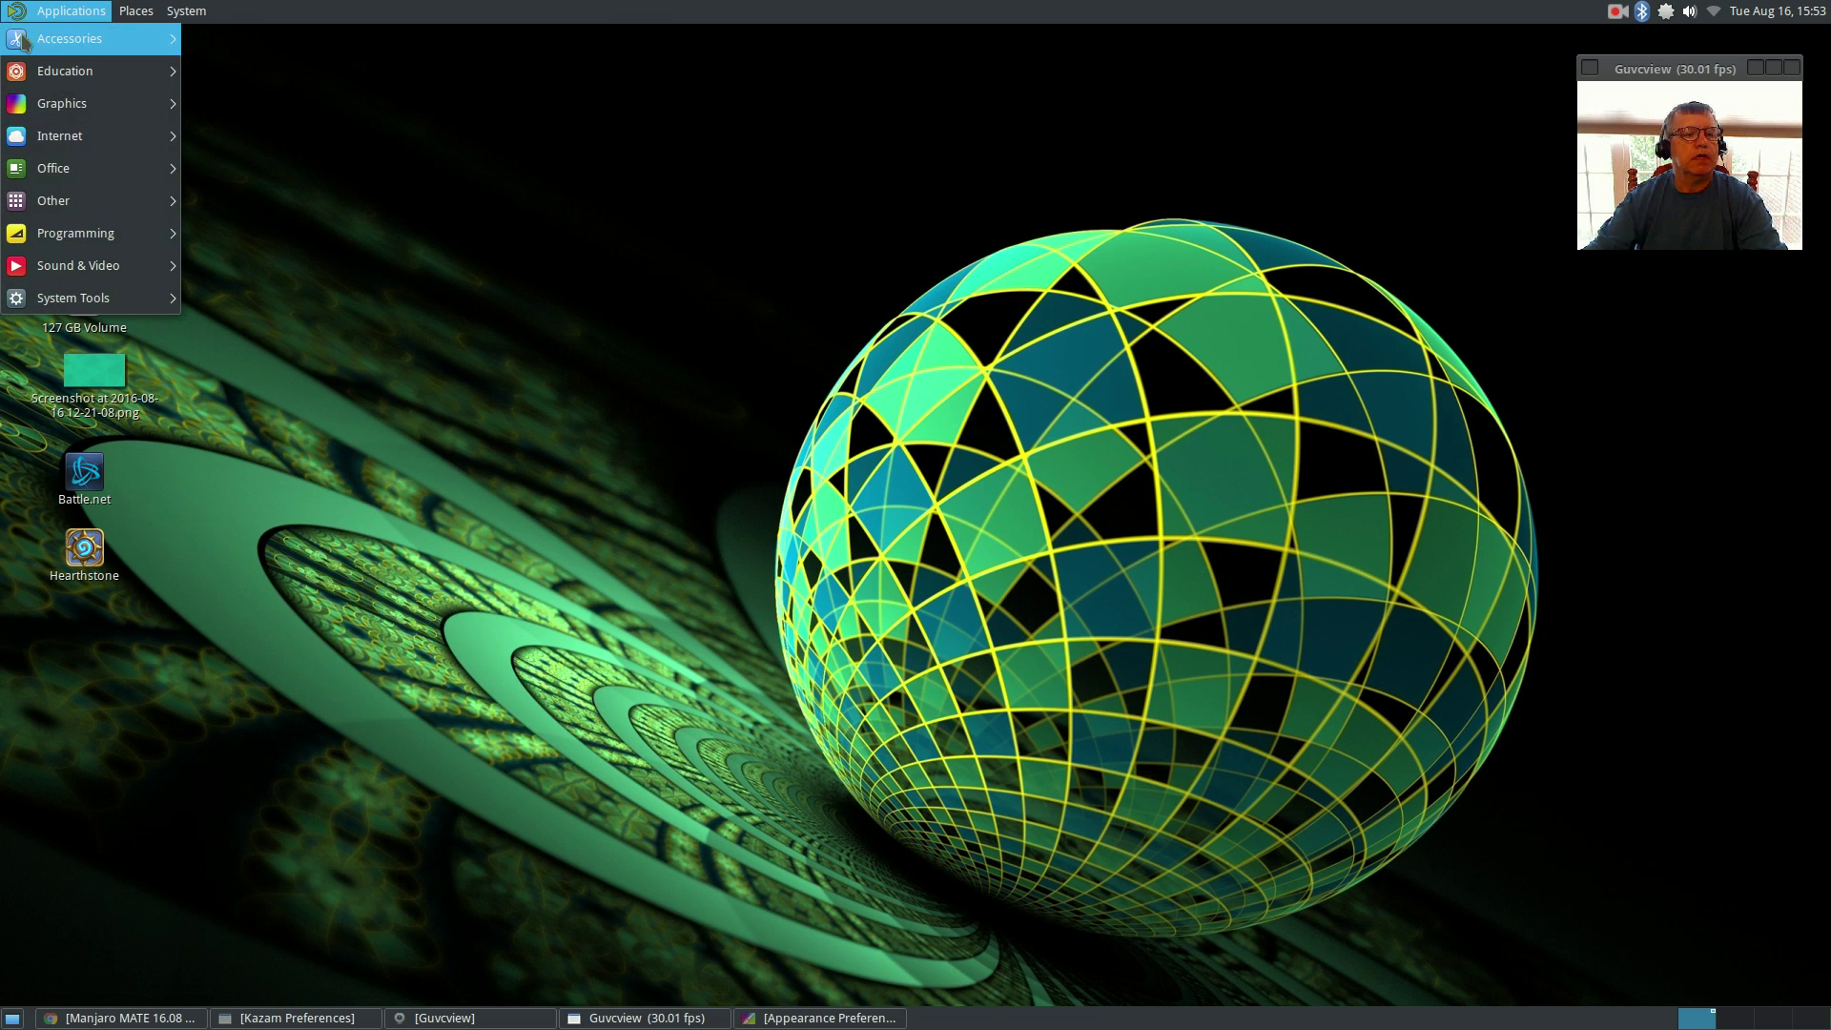
pyautogui.moveTo(137, 12)
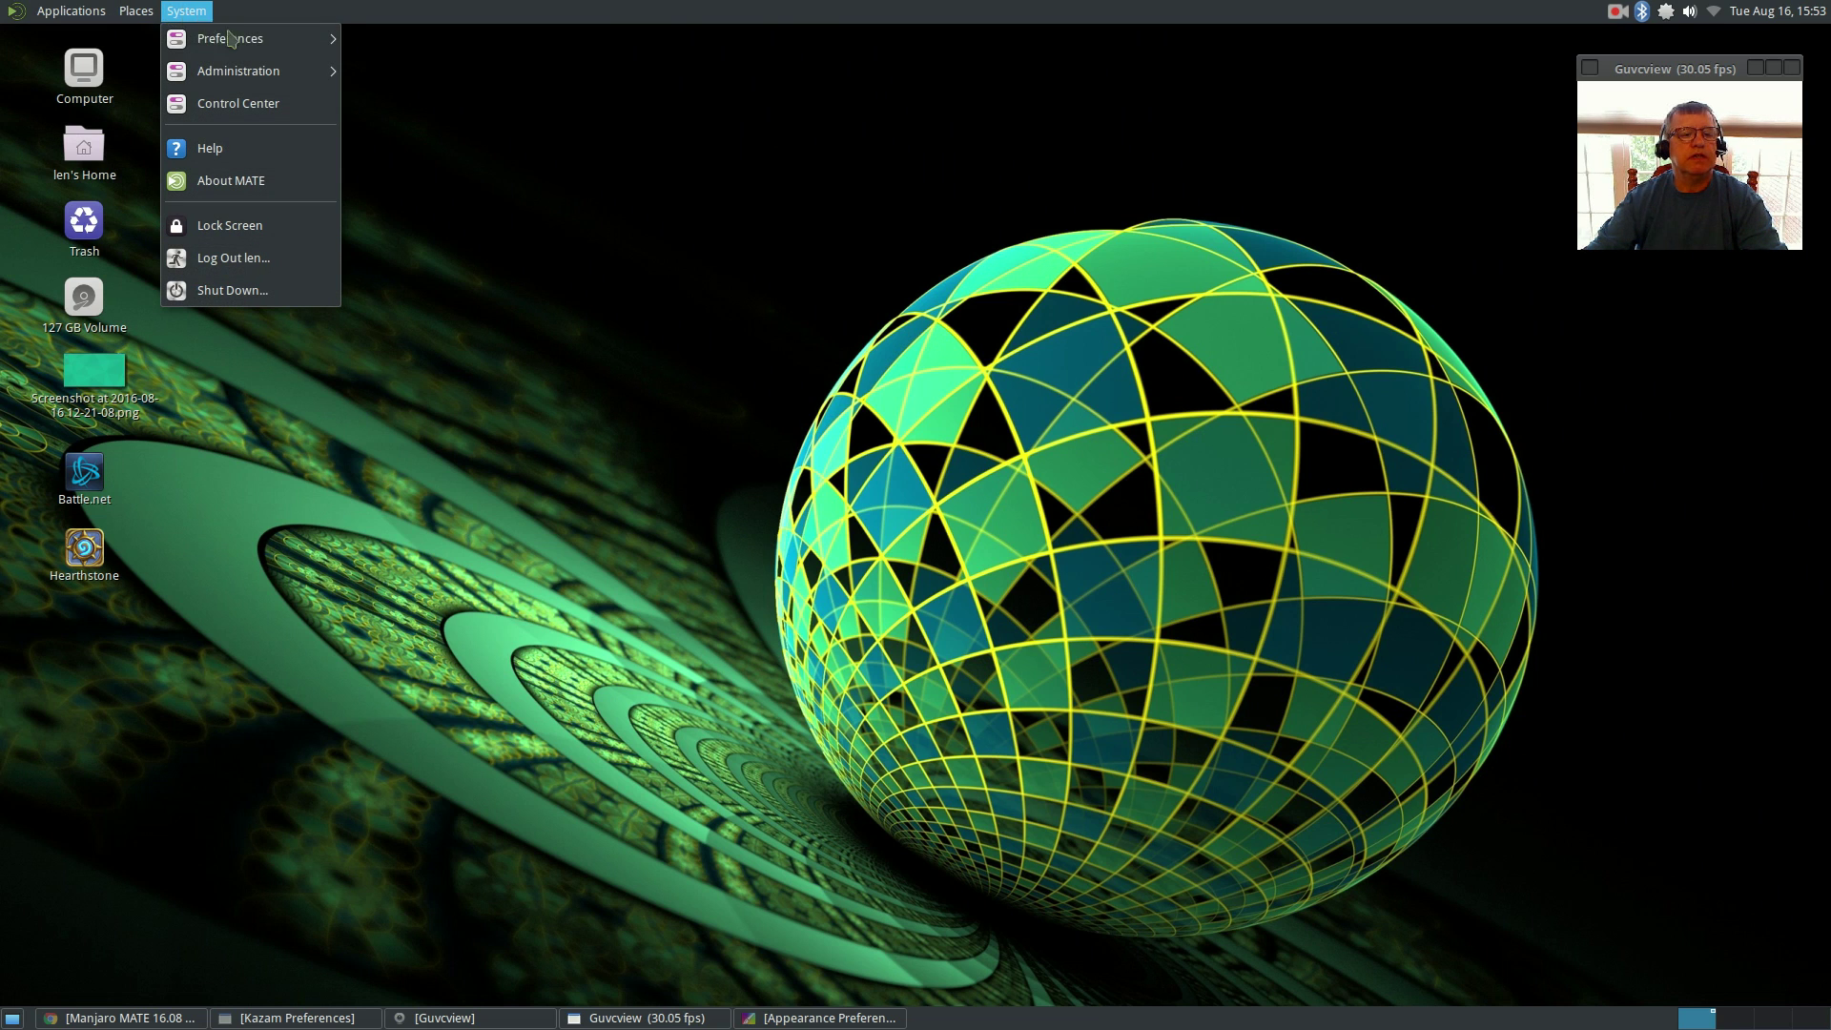
pyautogui.click(236, 103)
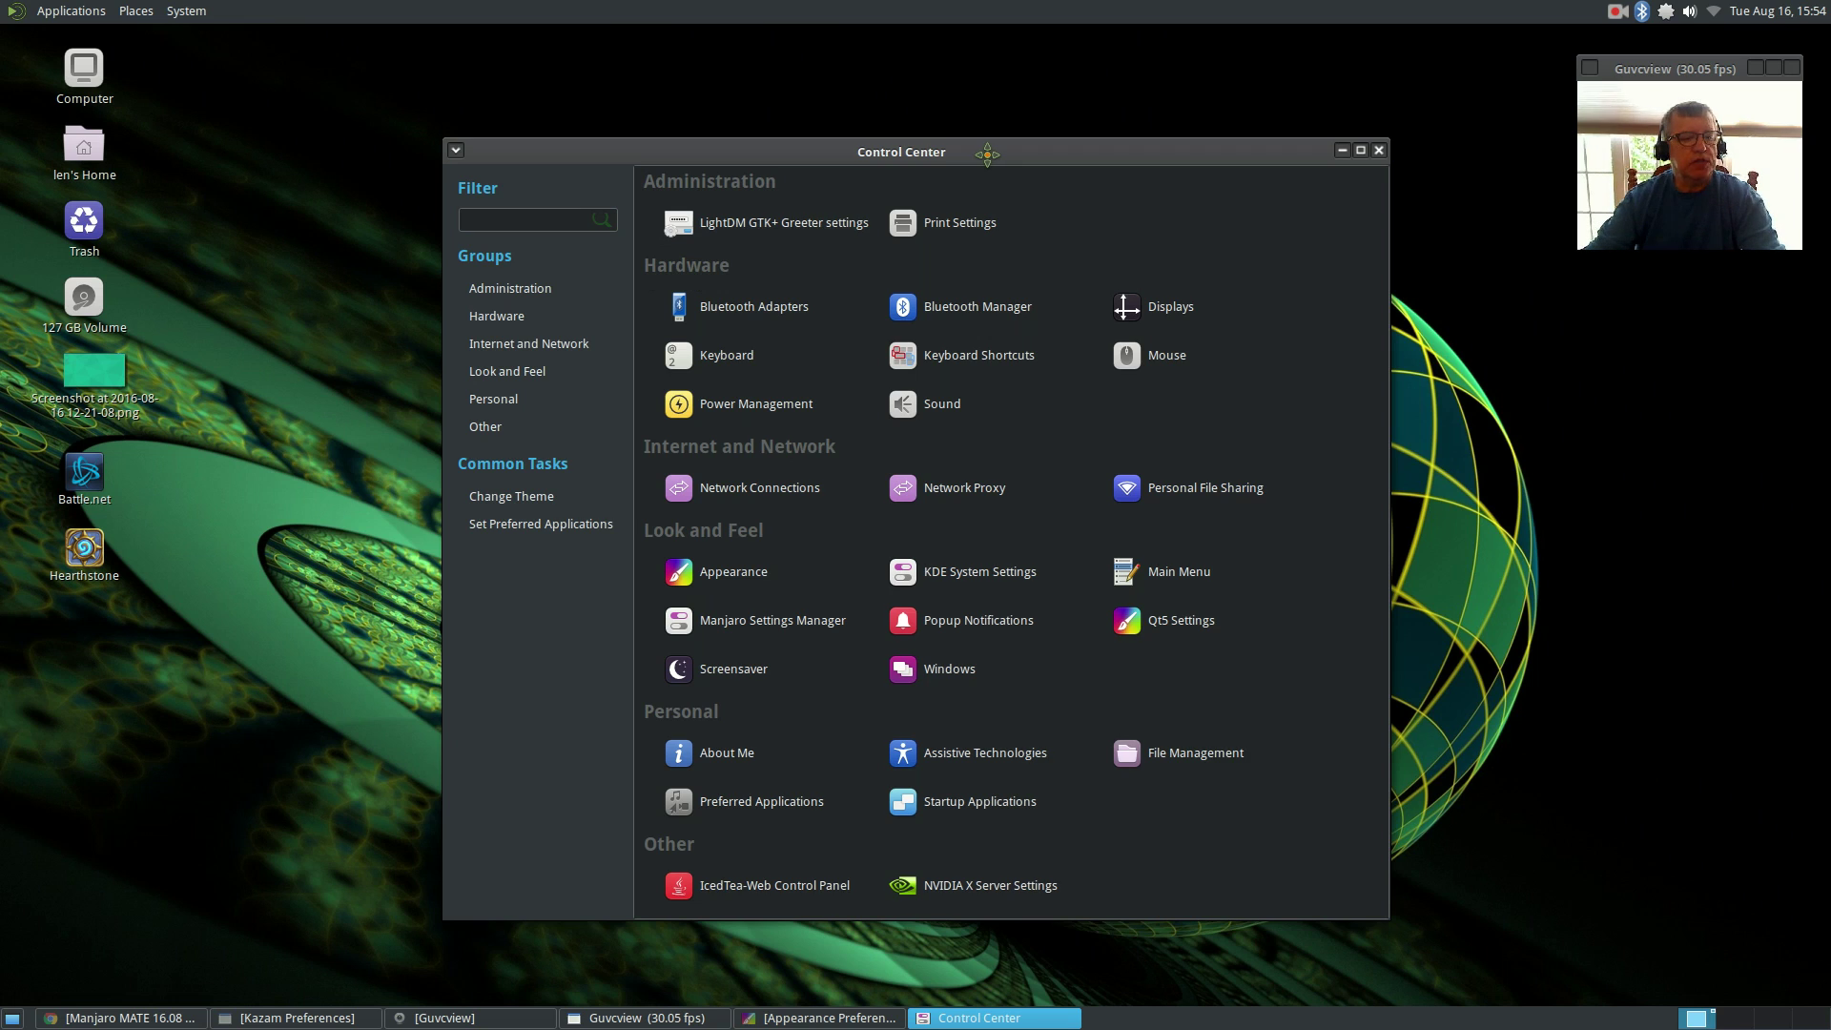
# - Shift the Control Center window up and left, then close it
pyautogui.moveTo(988, 157); pyautogui.dragTo(946, 139)
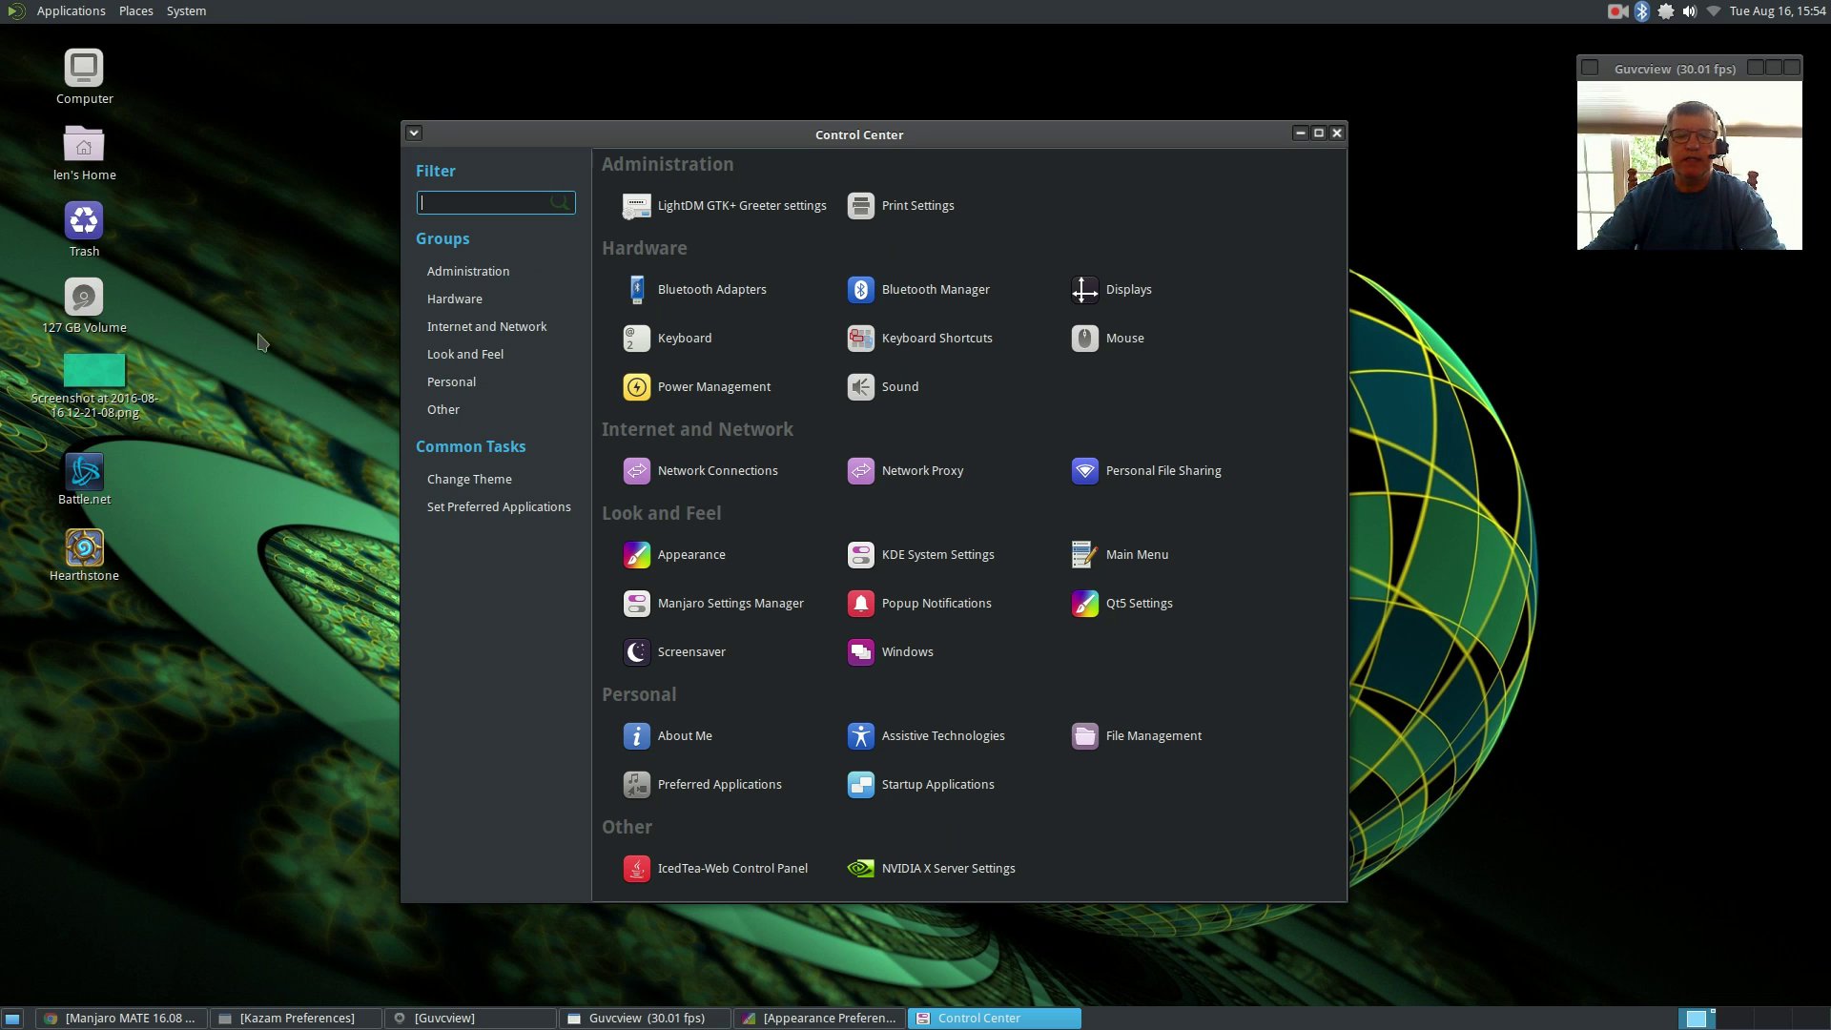
pyautogui.click(1337, 134)
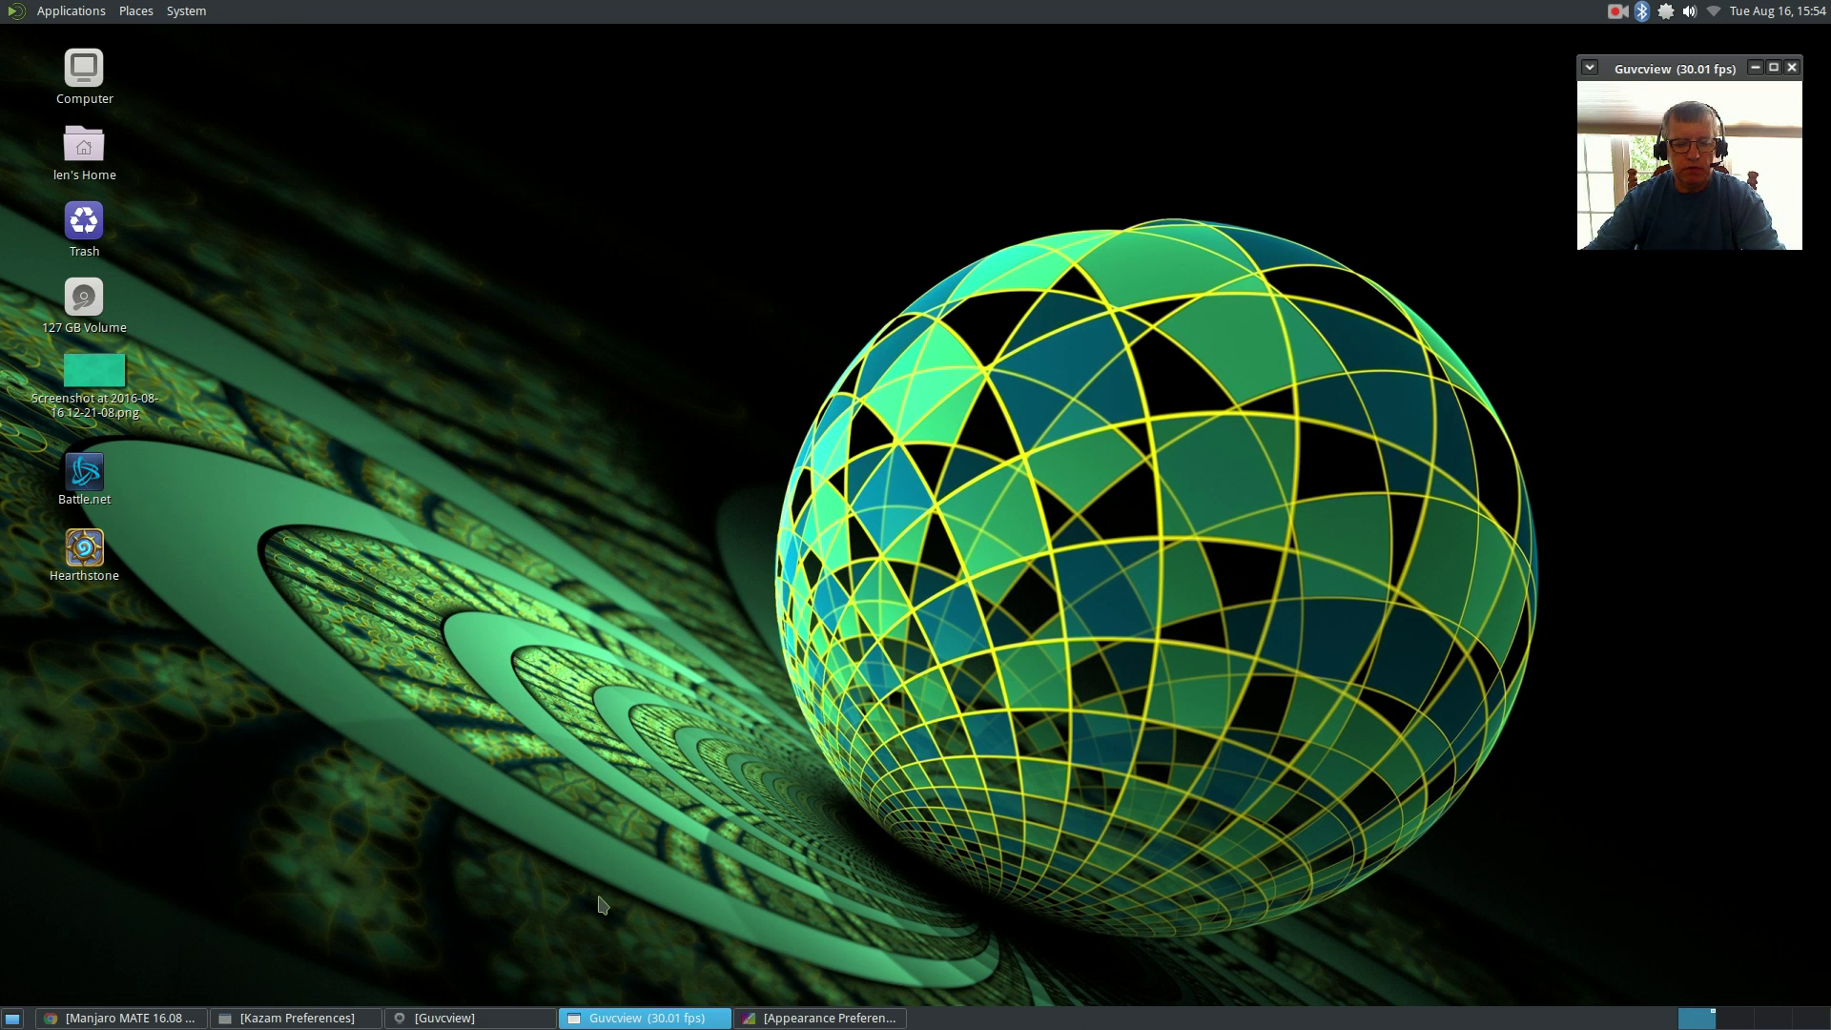
# - Restore the Chrome forum window and scroll through the 16.08 preview topic's replies and Known Errors
pyautogui.click(162, 1016)
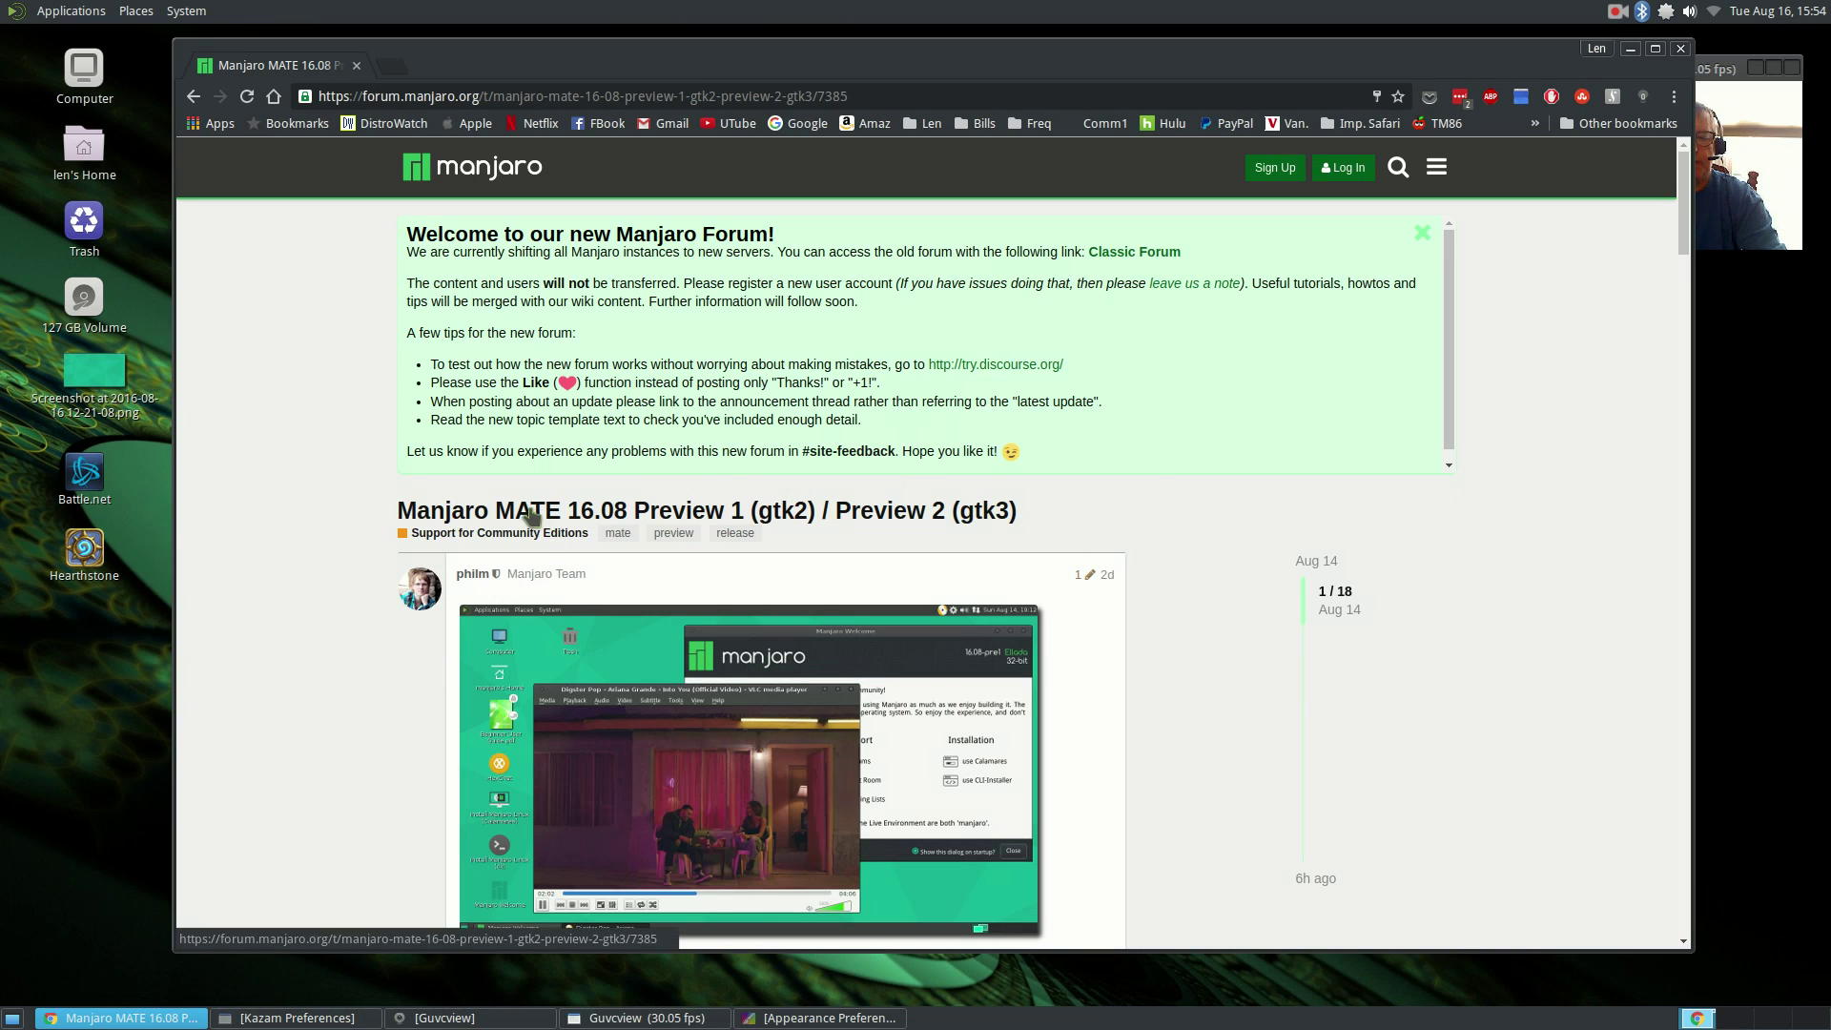
pyautogui.scroll(-3, 715, 534)
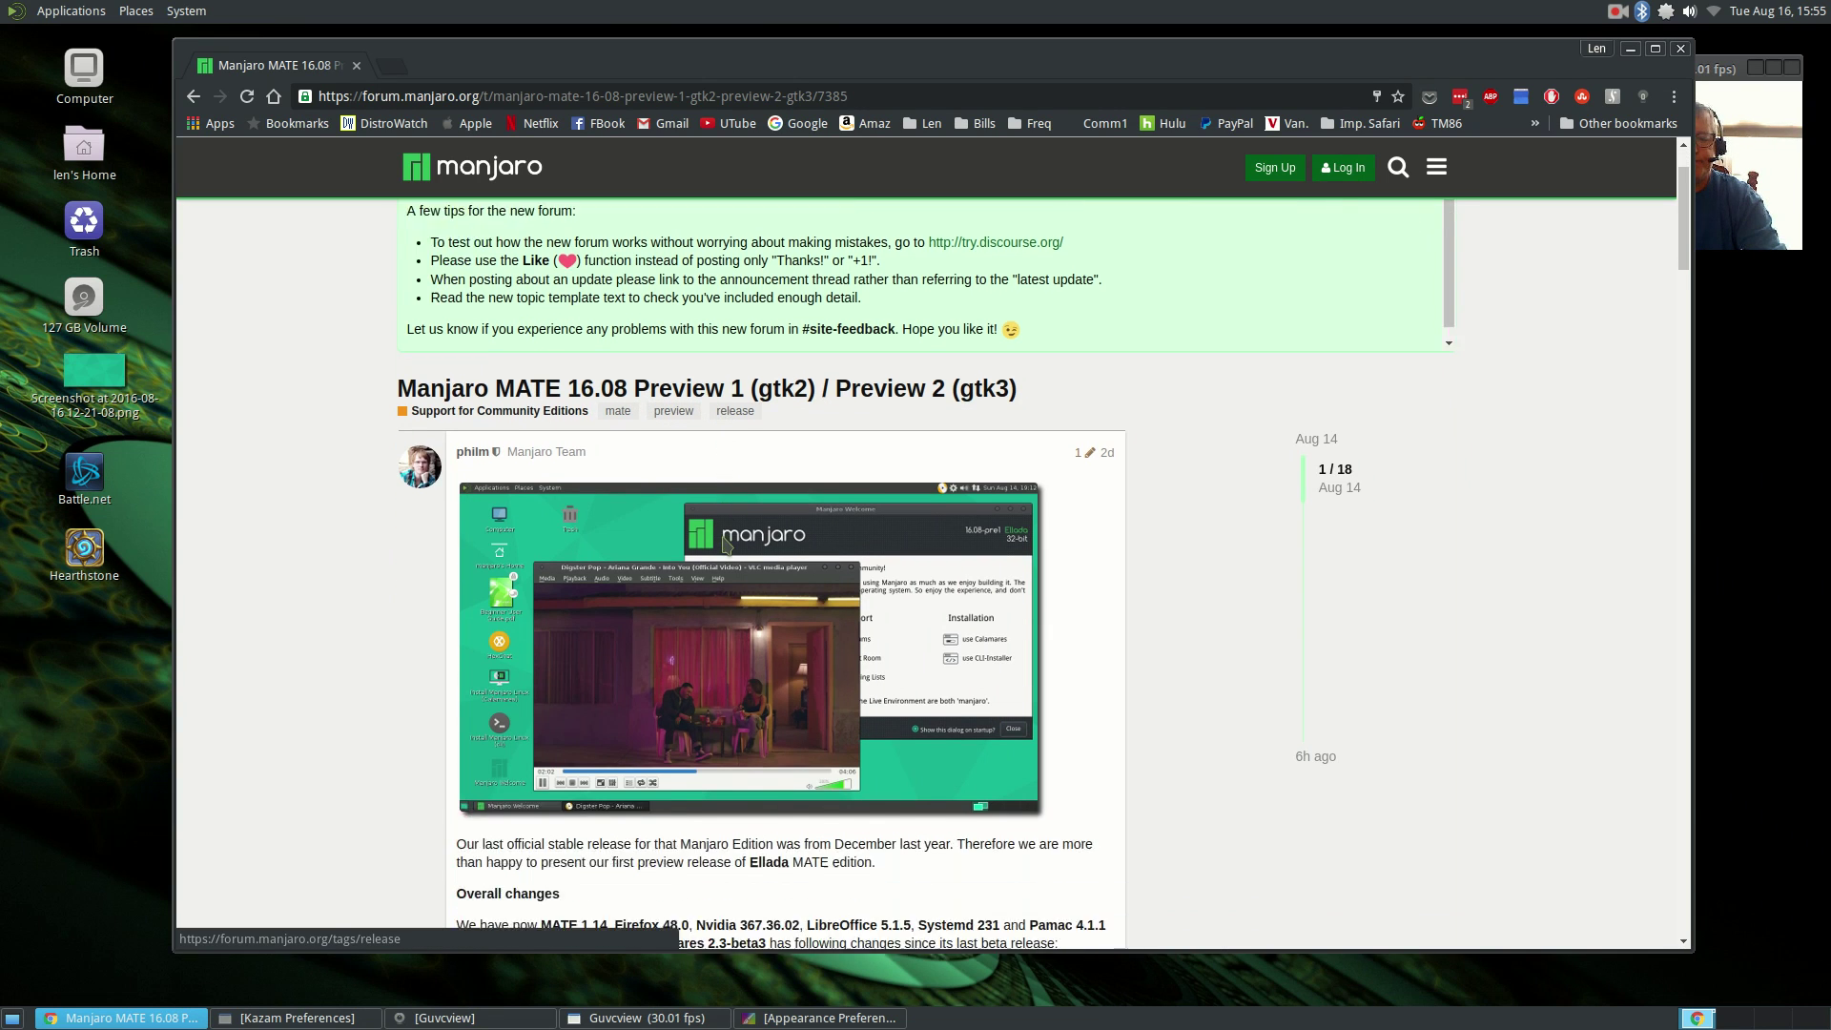
pyautogui.scroll(3, 726, 545)
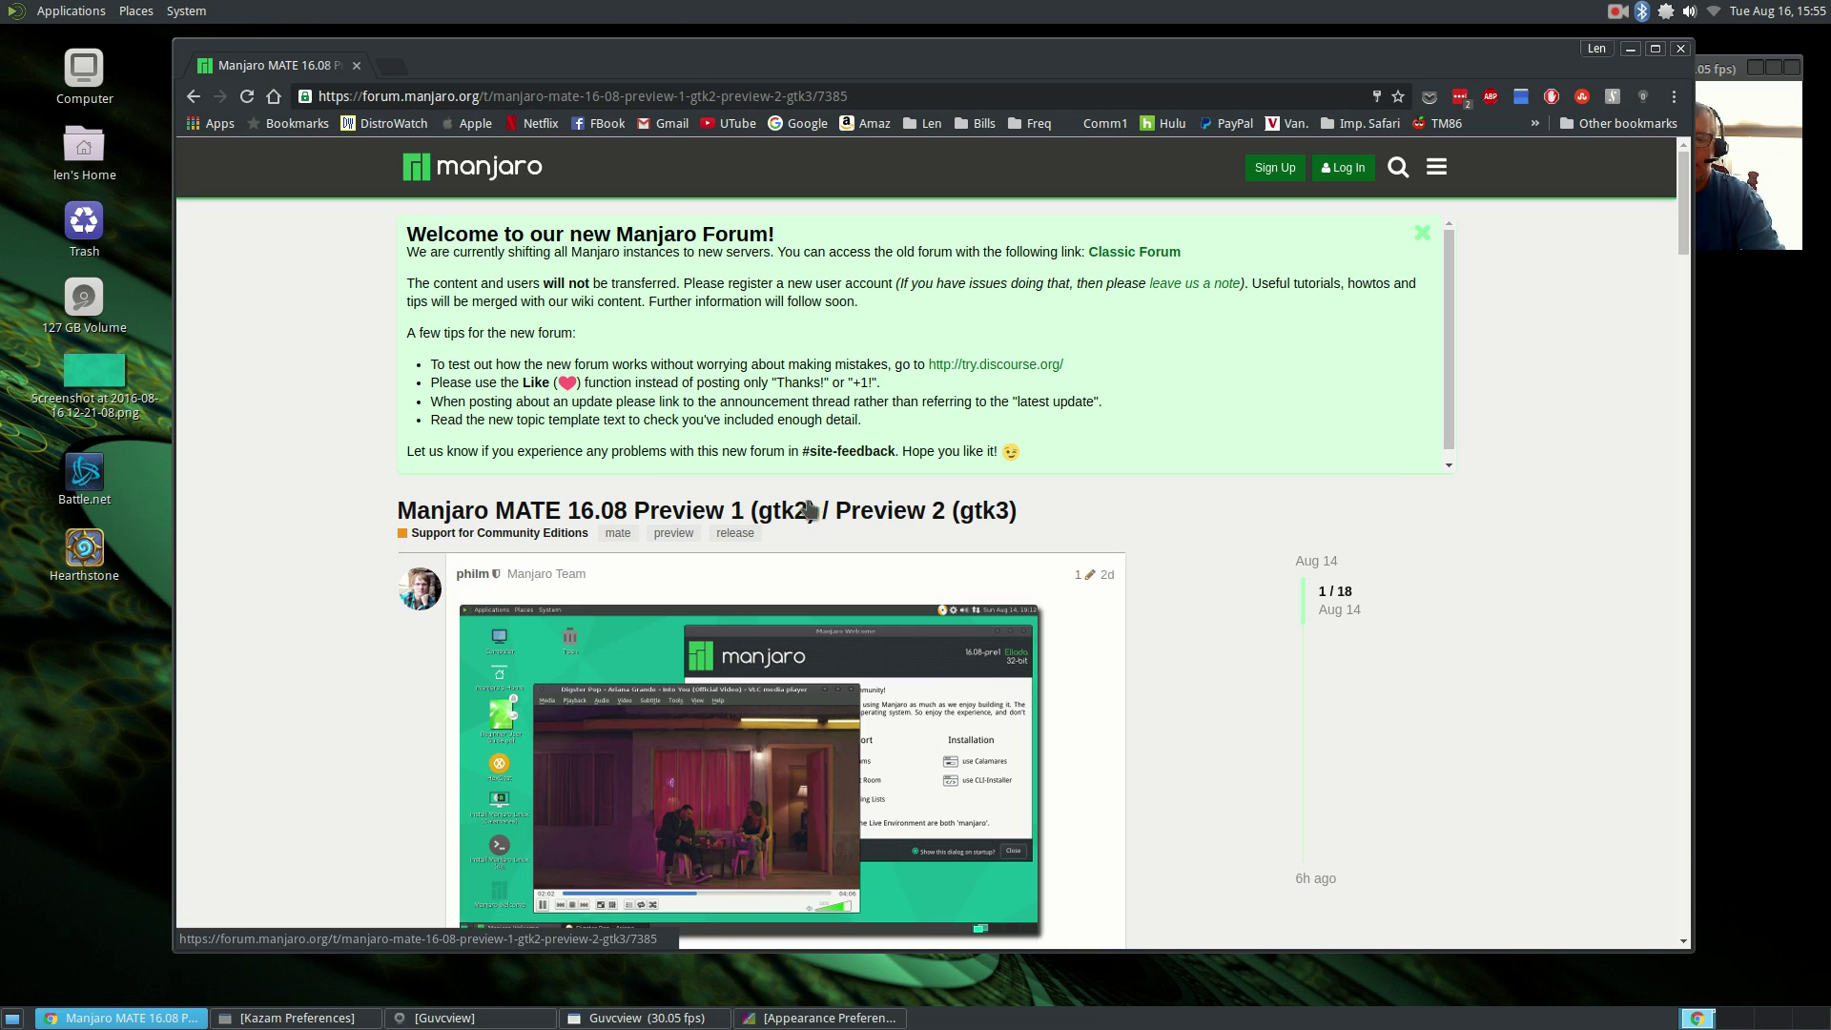
pyautogui.scroll(-15, 1150, 620)
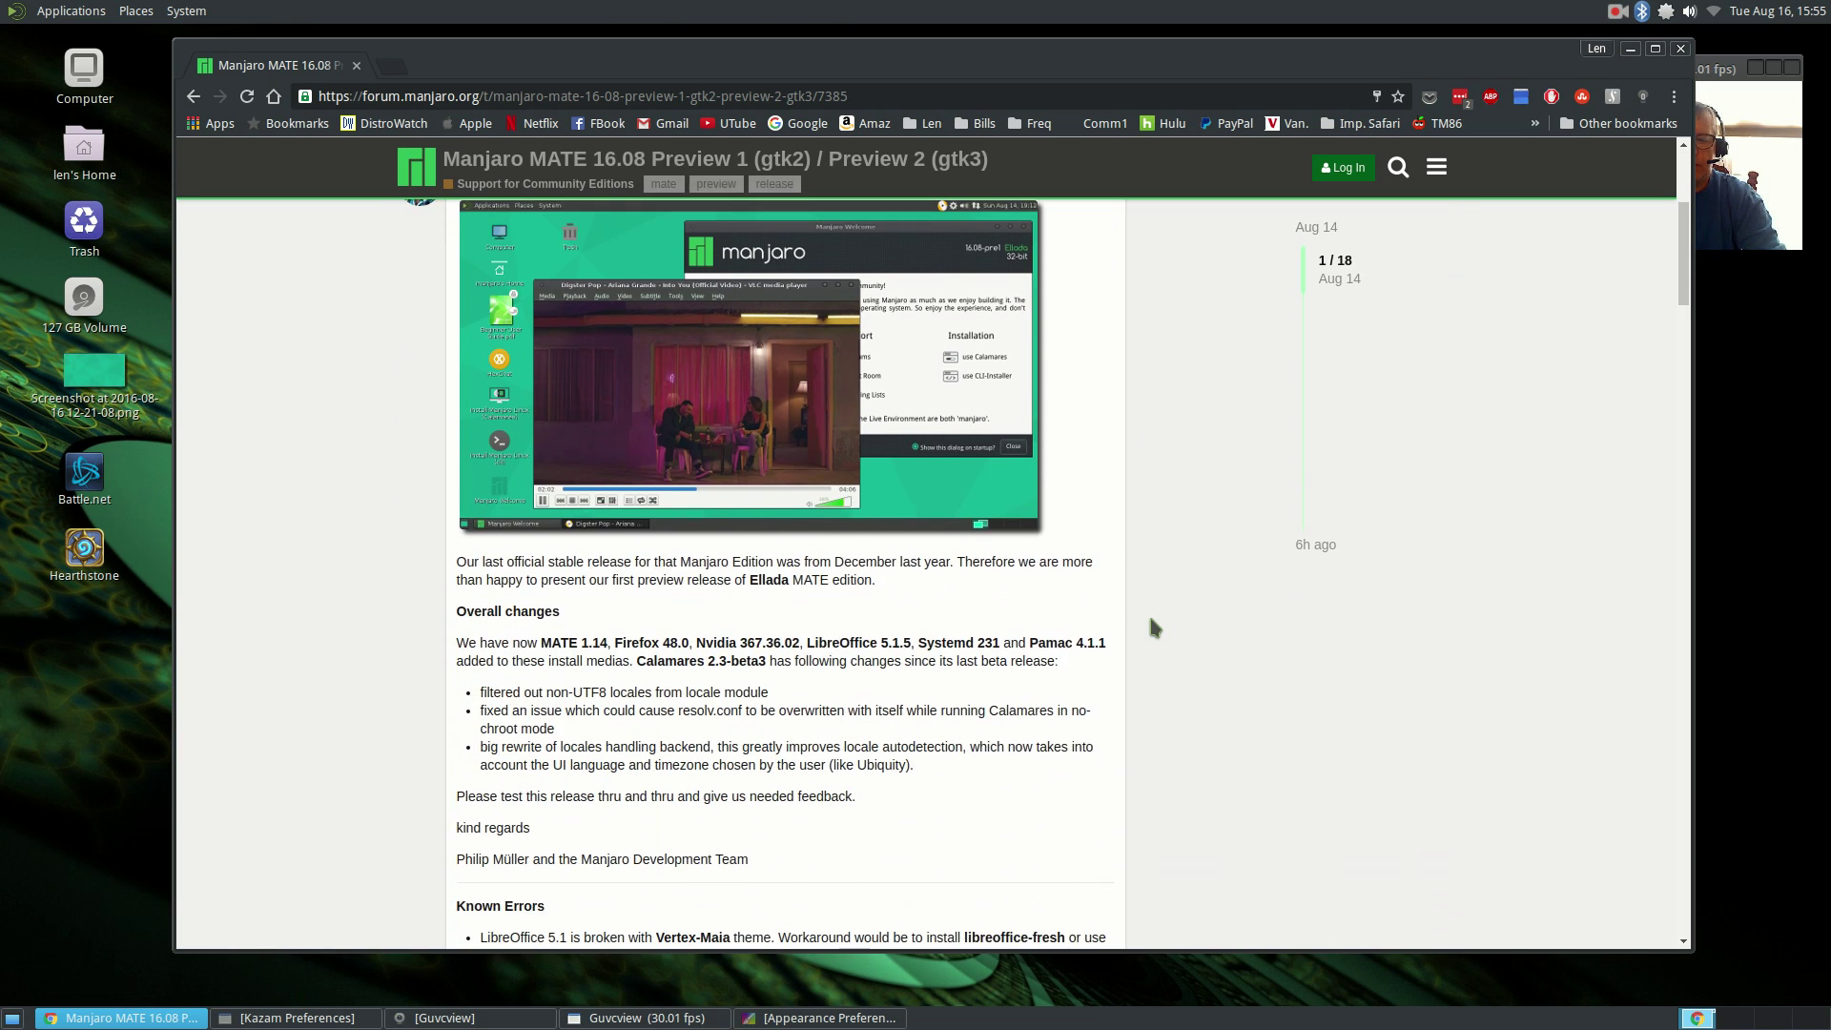
pyautogui.scroll(-15, 1153, 627)
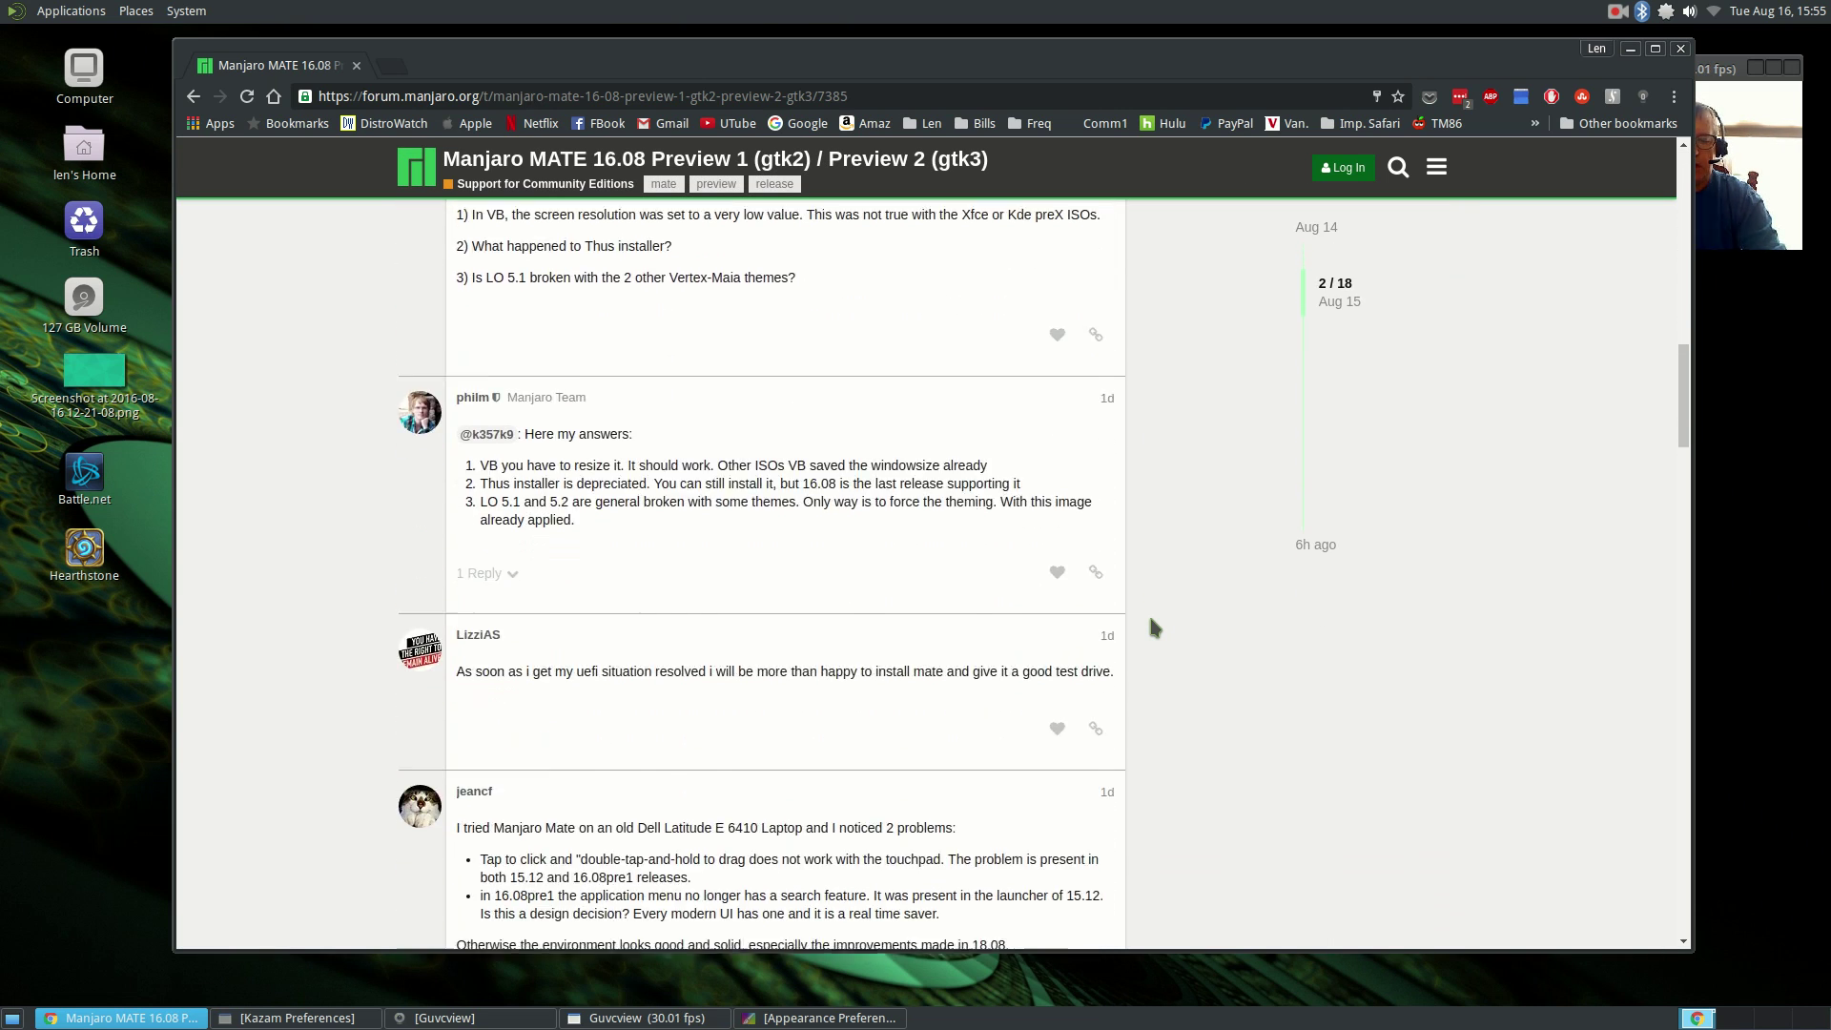
pyautogui.scroll(-15, 1154, 627)
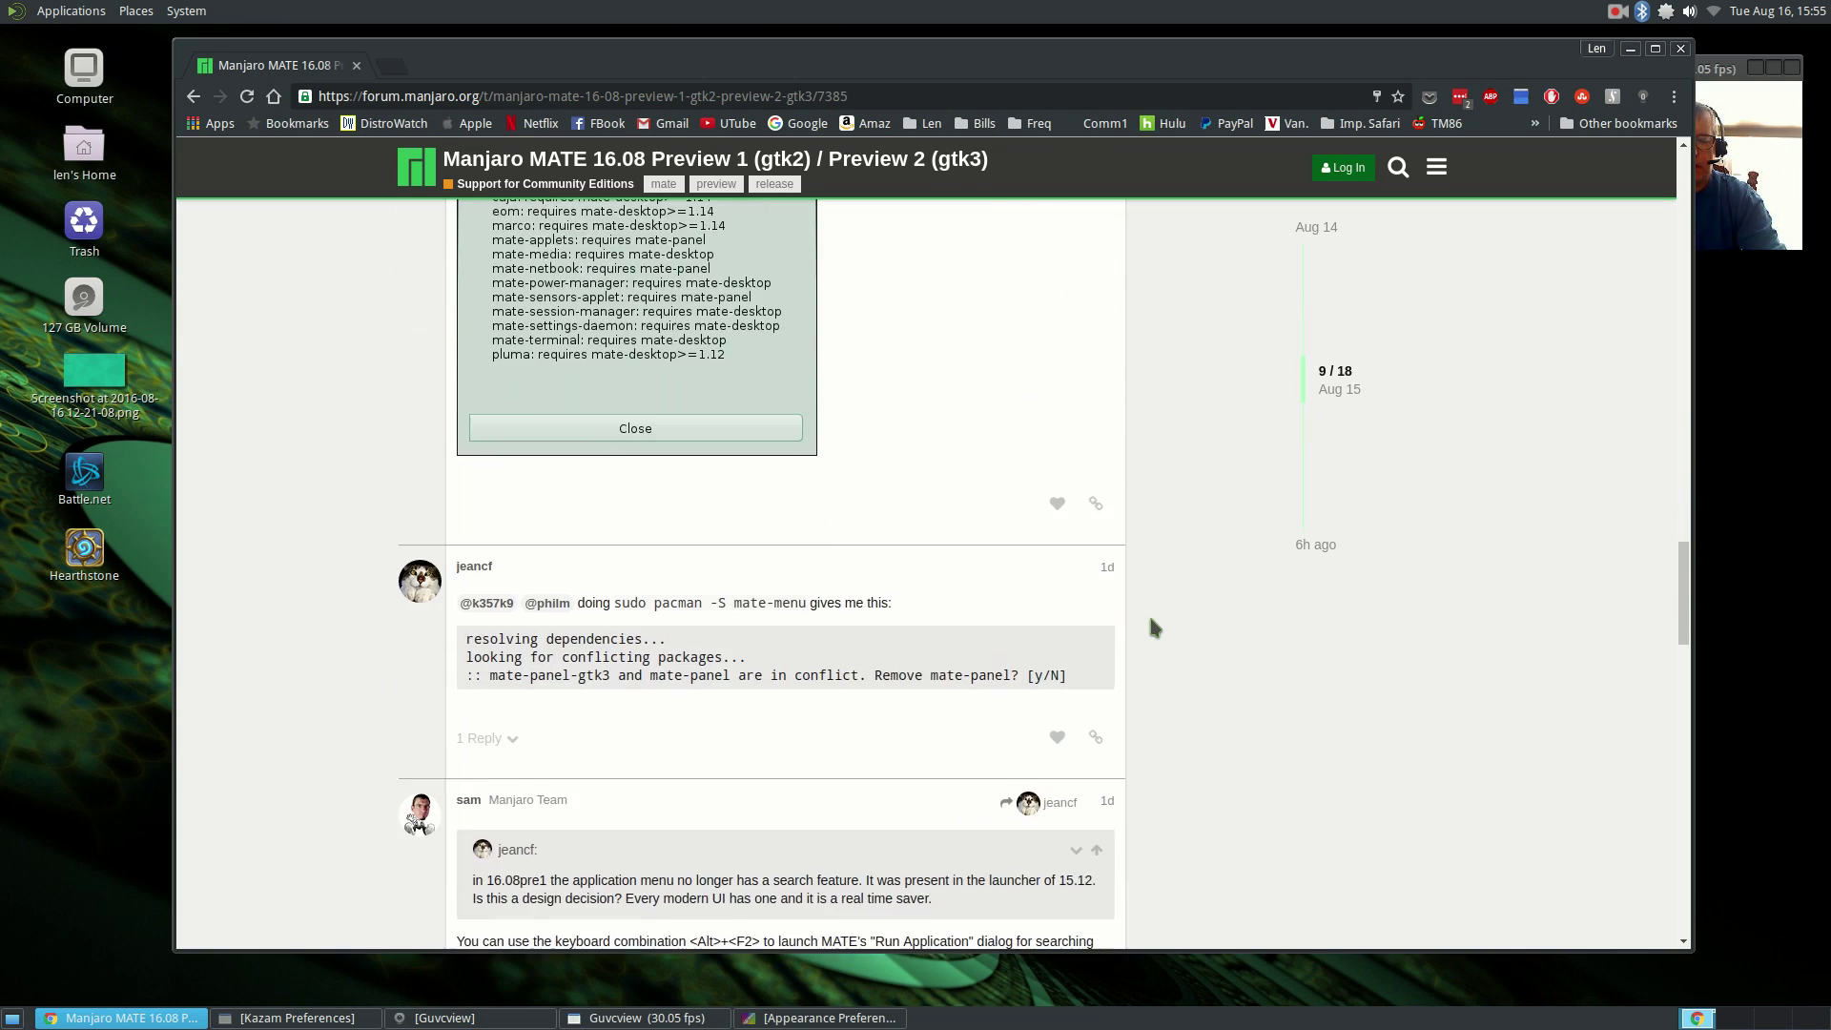
pyautogui.scroll(15, 1153, 626)
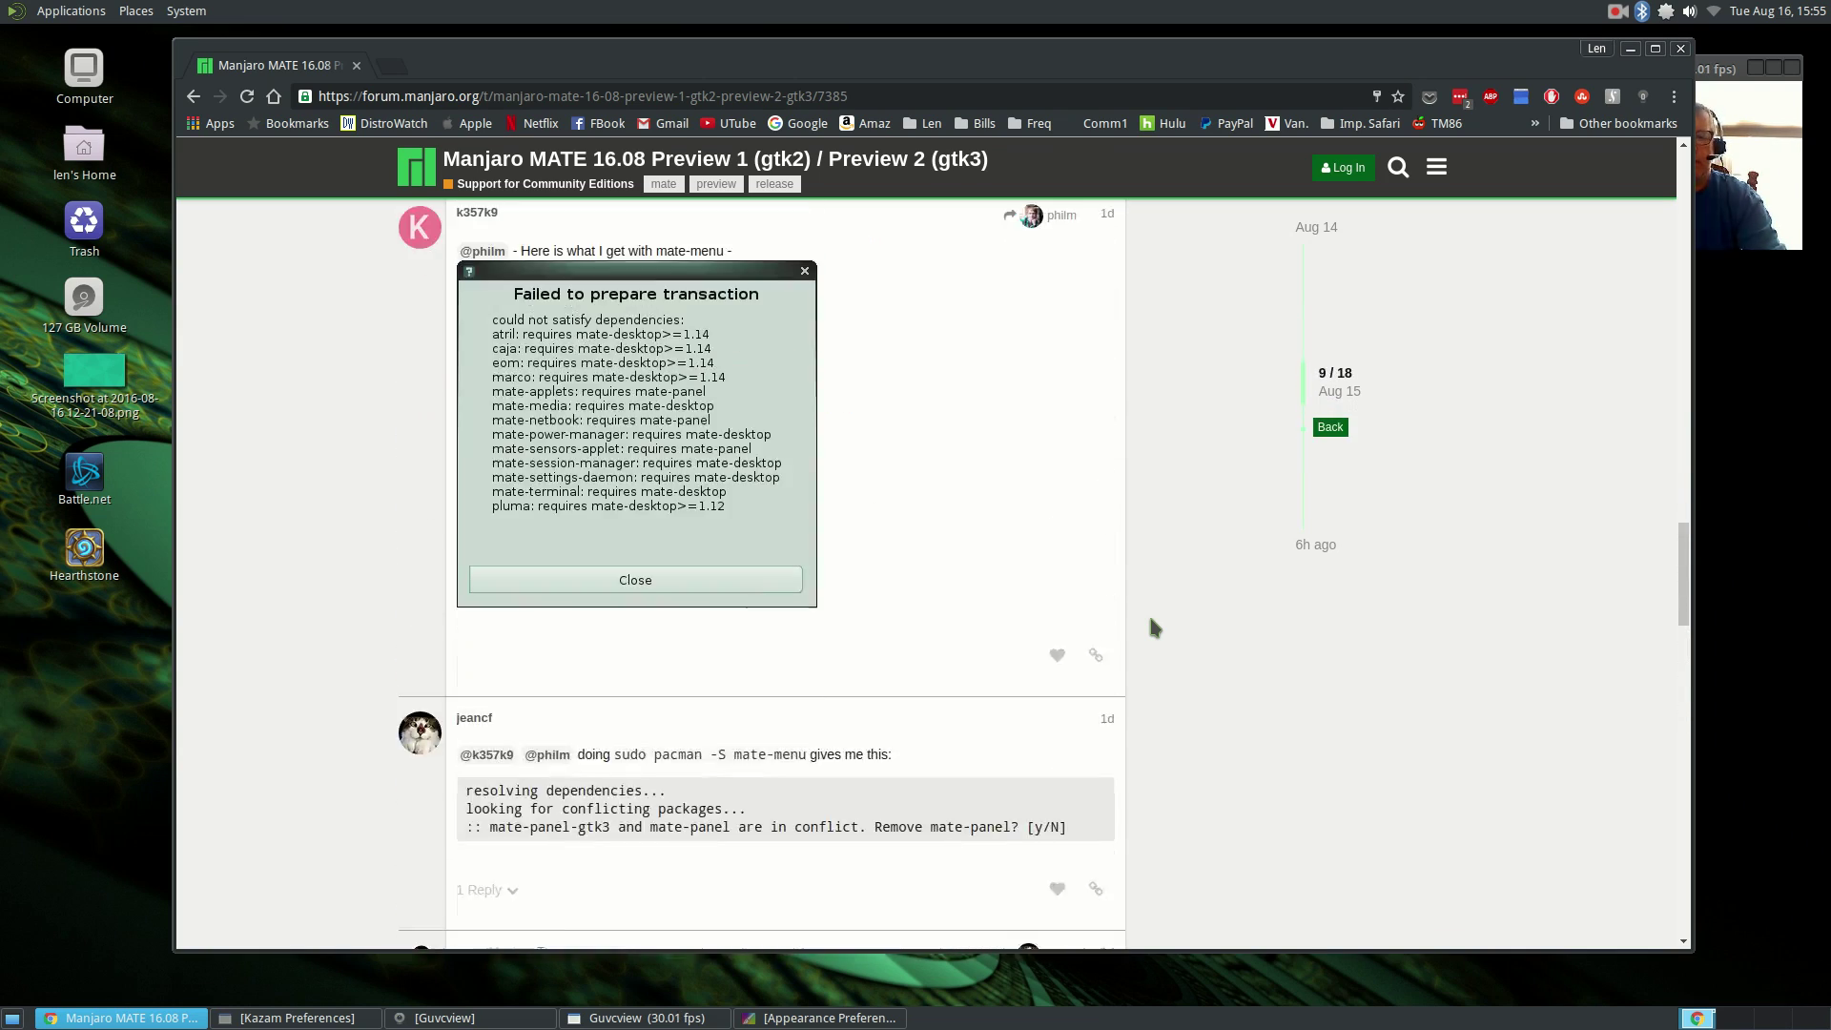
pyautogui.scroll(15, 1153, 627)
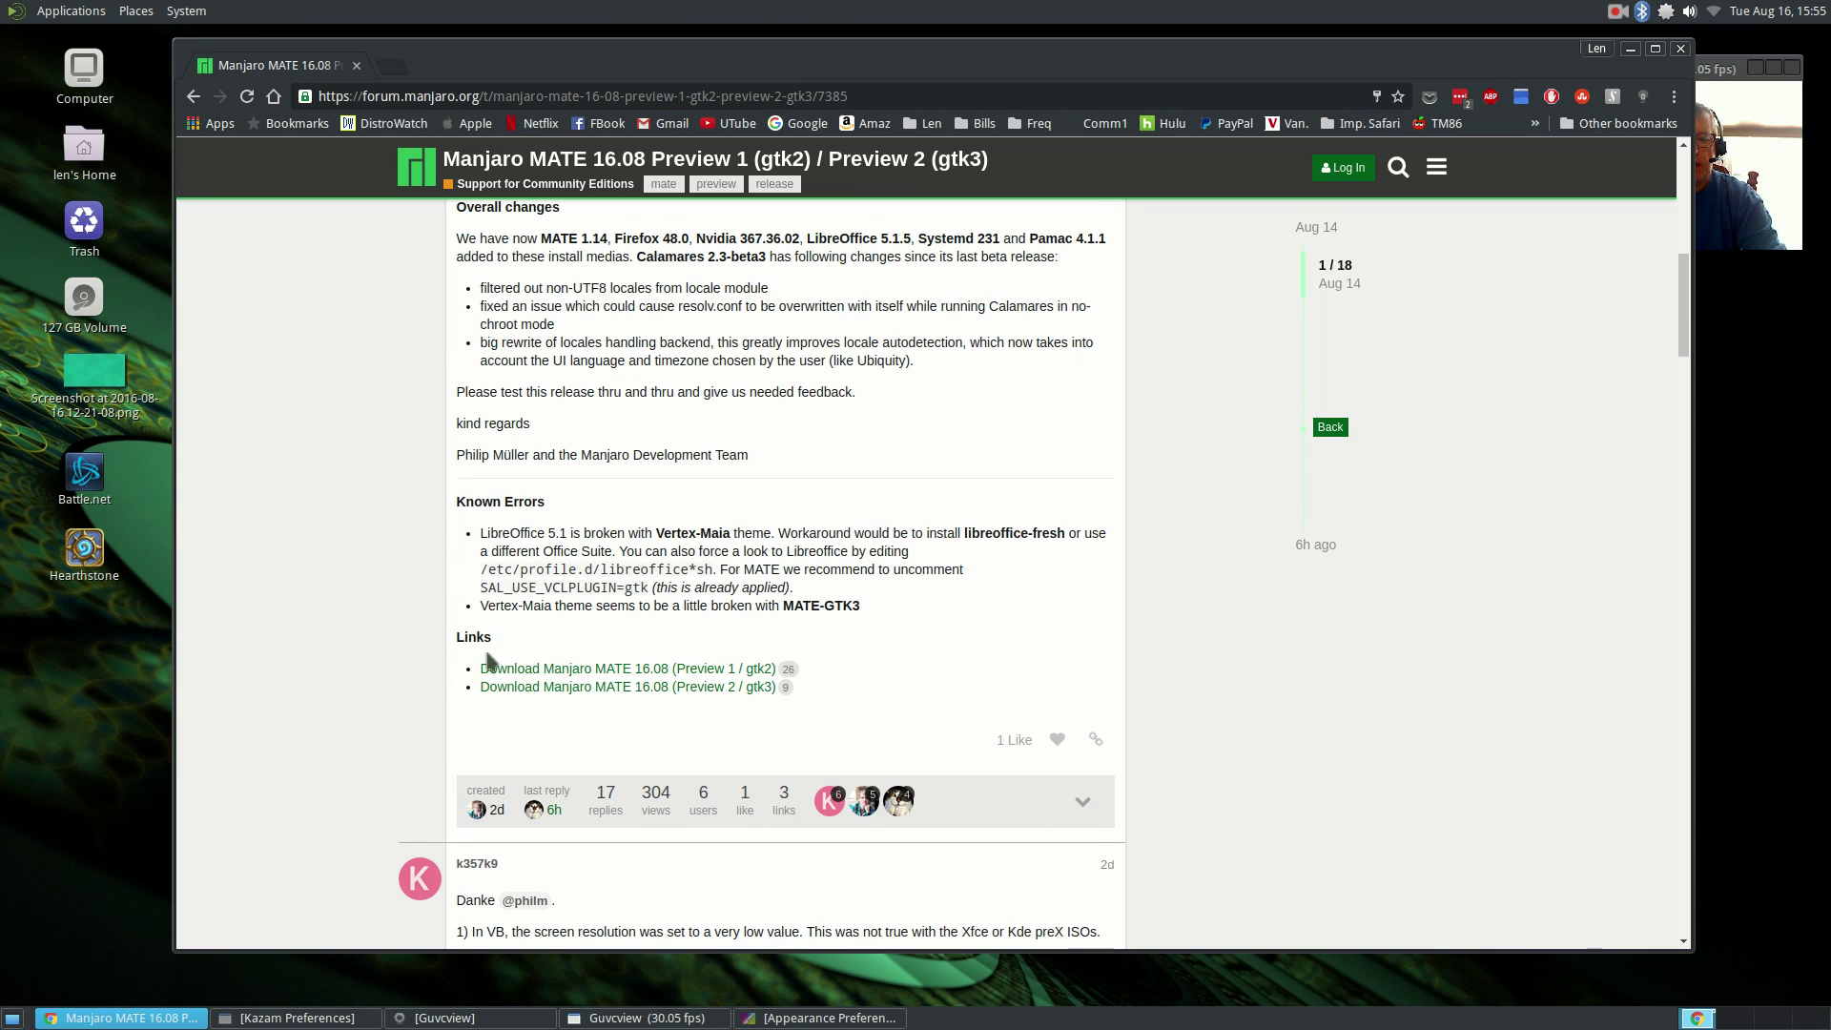
pyautogui.scroll(6, 614, 681)
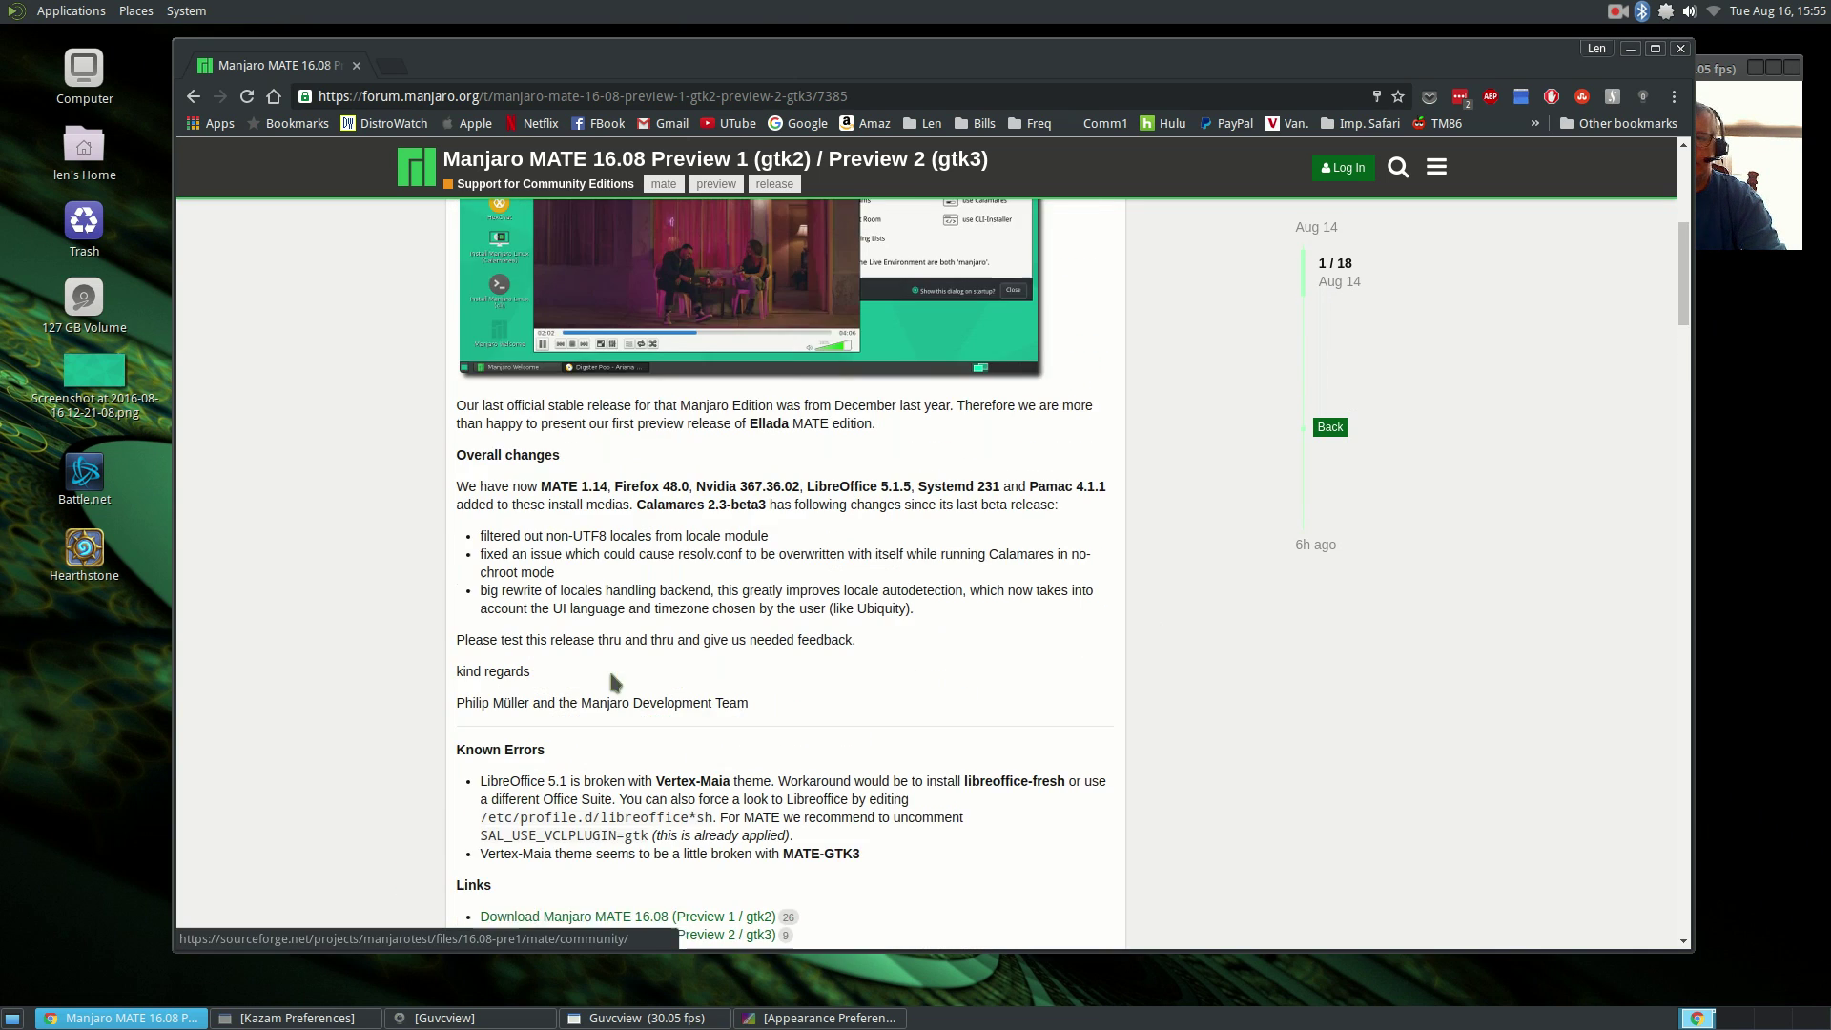
pyautogui.scroll(-7, 613, 679)
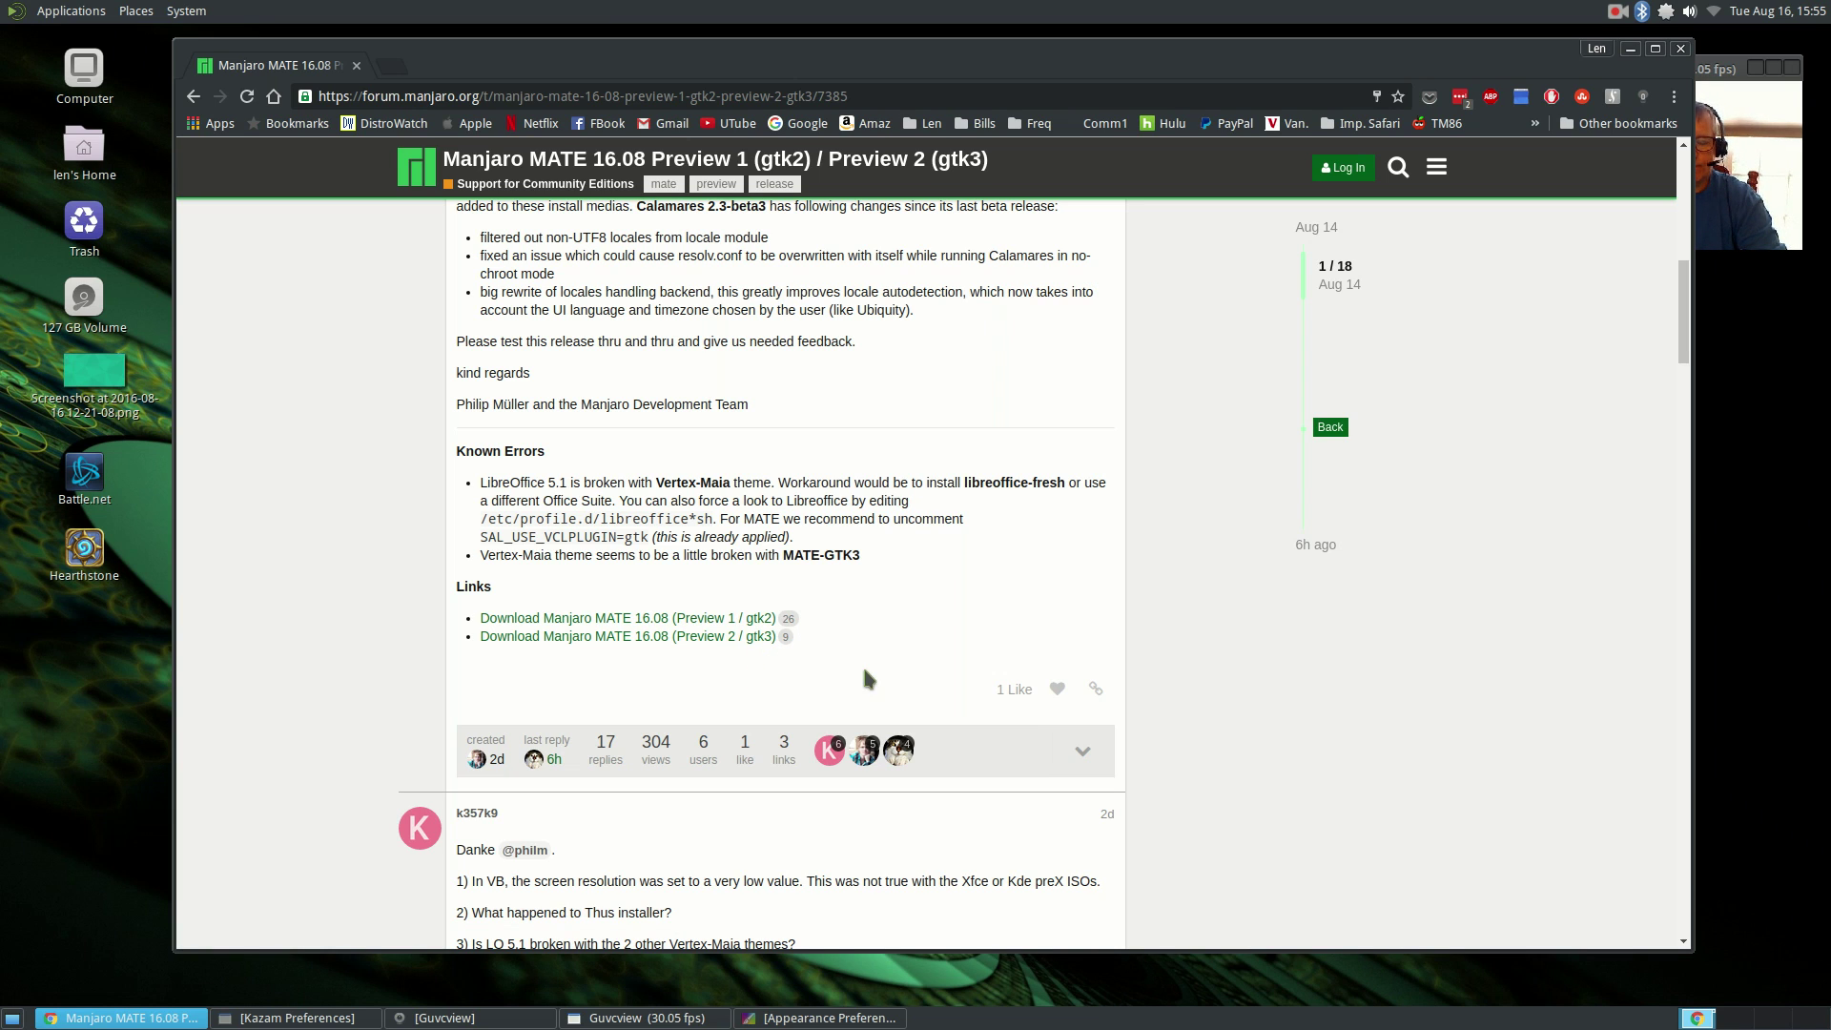
pyautogui.scroll(3, 936, 660)
pyautogui.scroll(7, 939, 673)
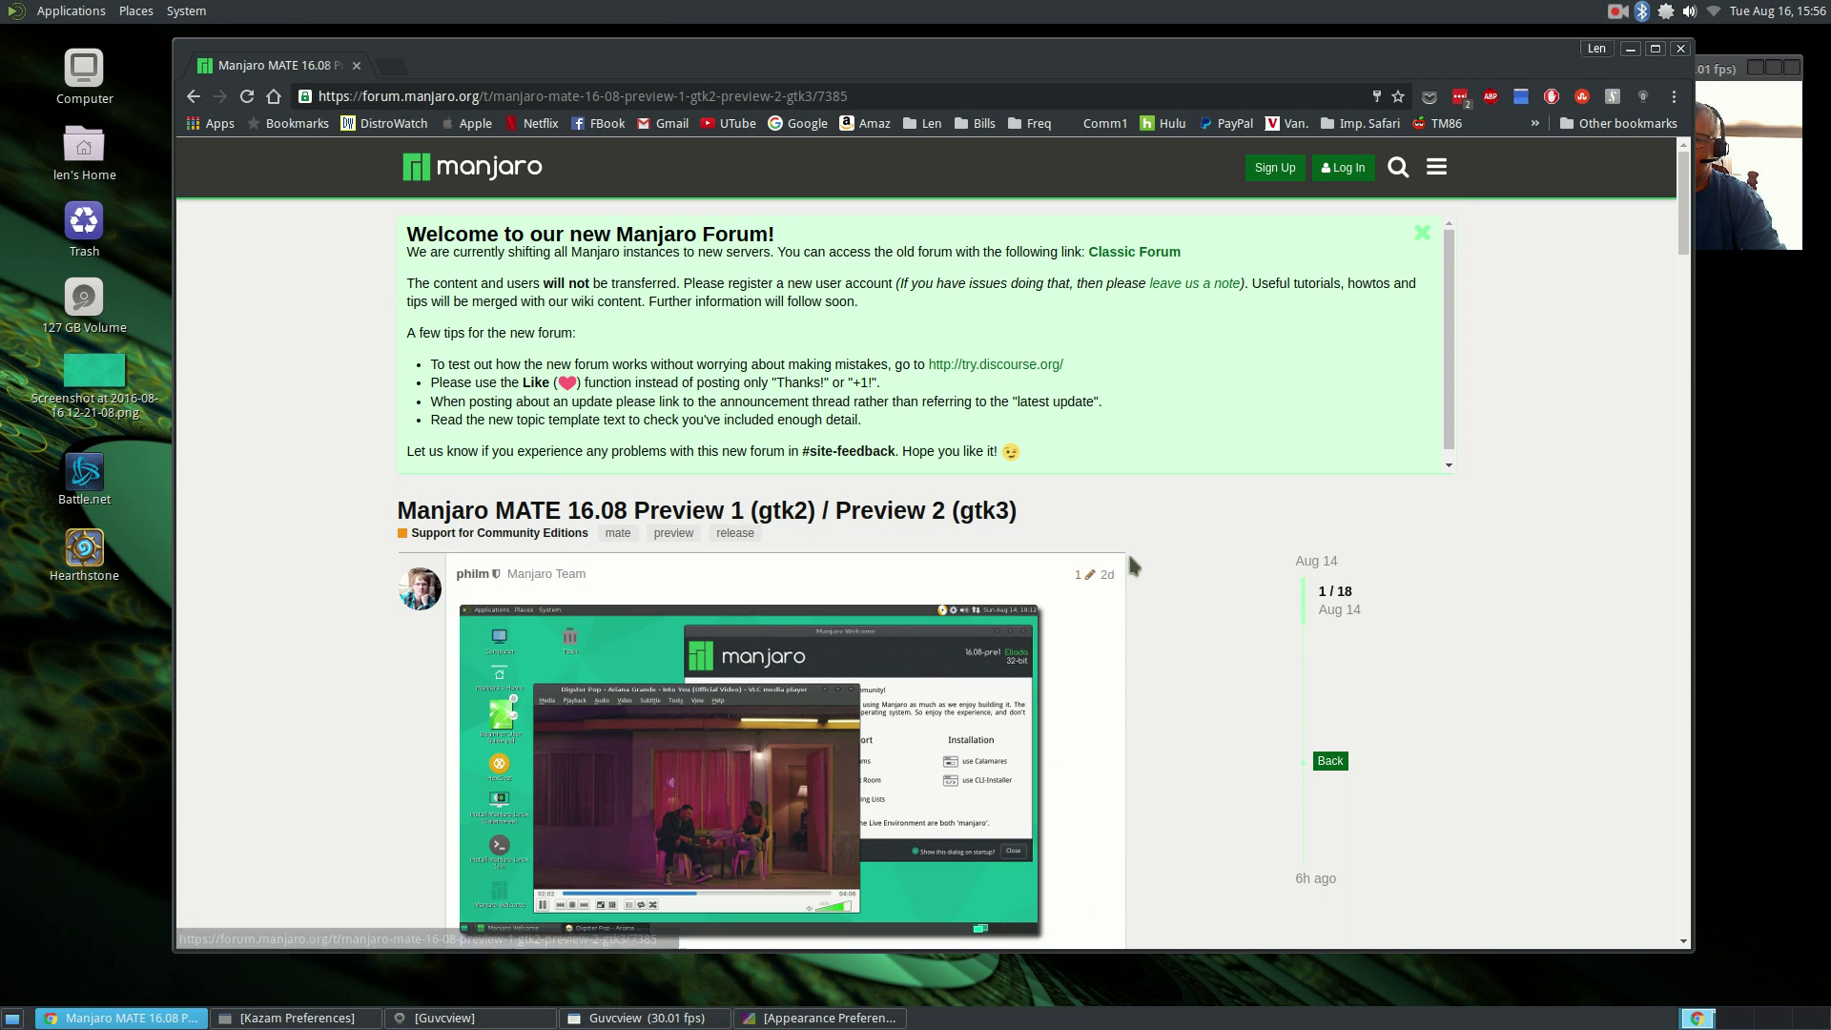
# - Scroll through the topic's opening post, then shift the Chrome window about 137 px left
pyautogui.scroll(-7, 1152, 633)
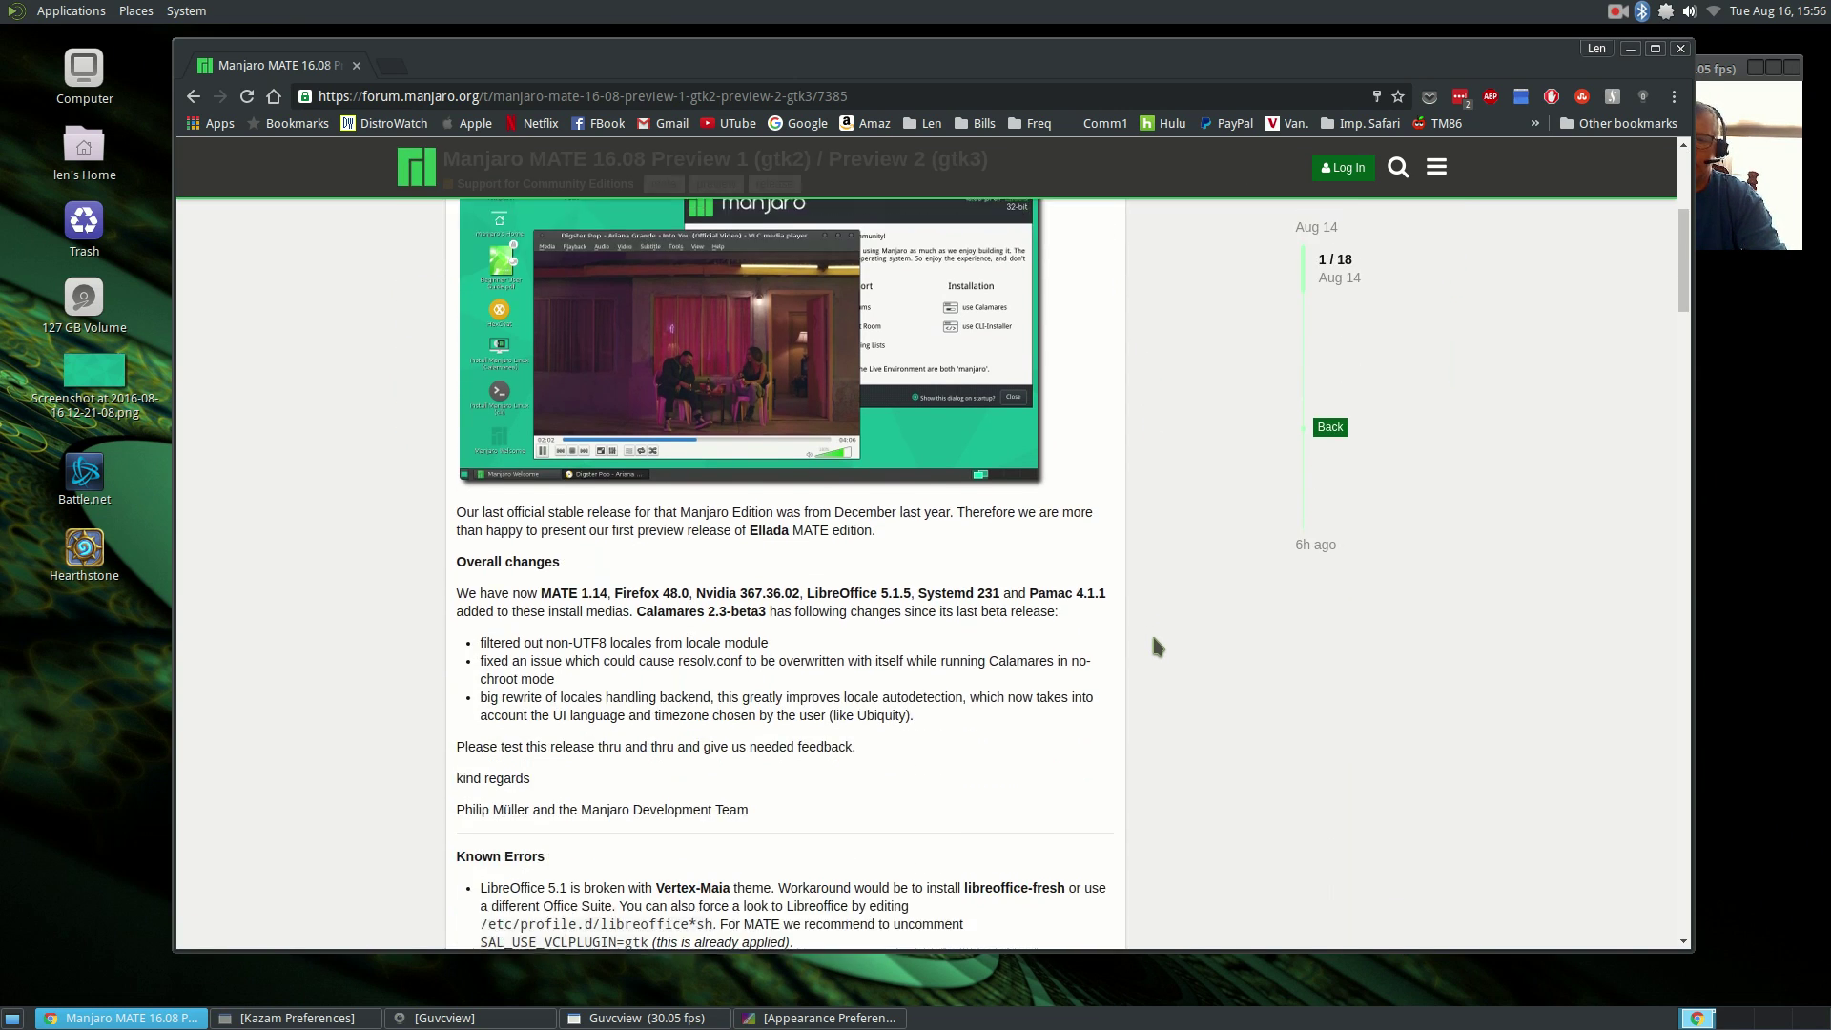
pyautogui.scroll(-2, 1126, 636)
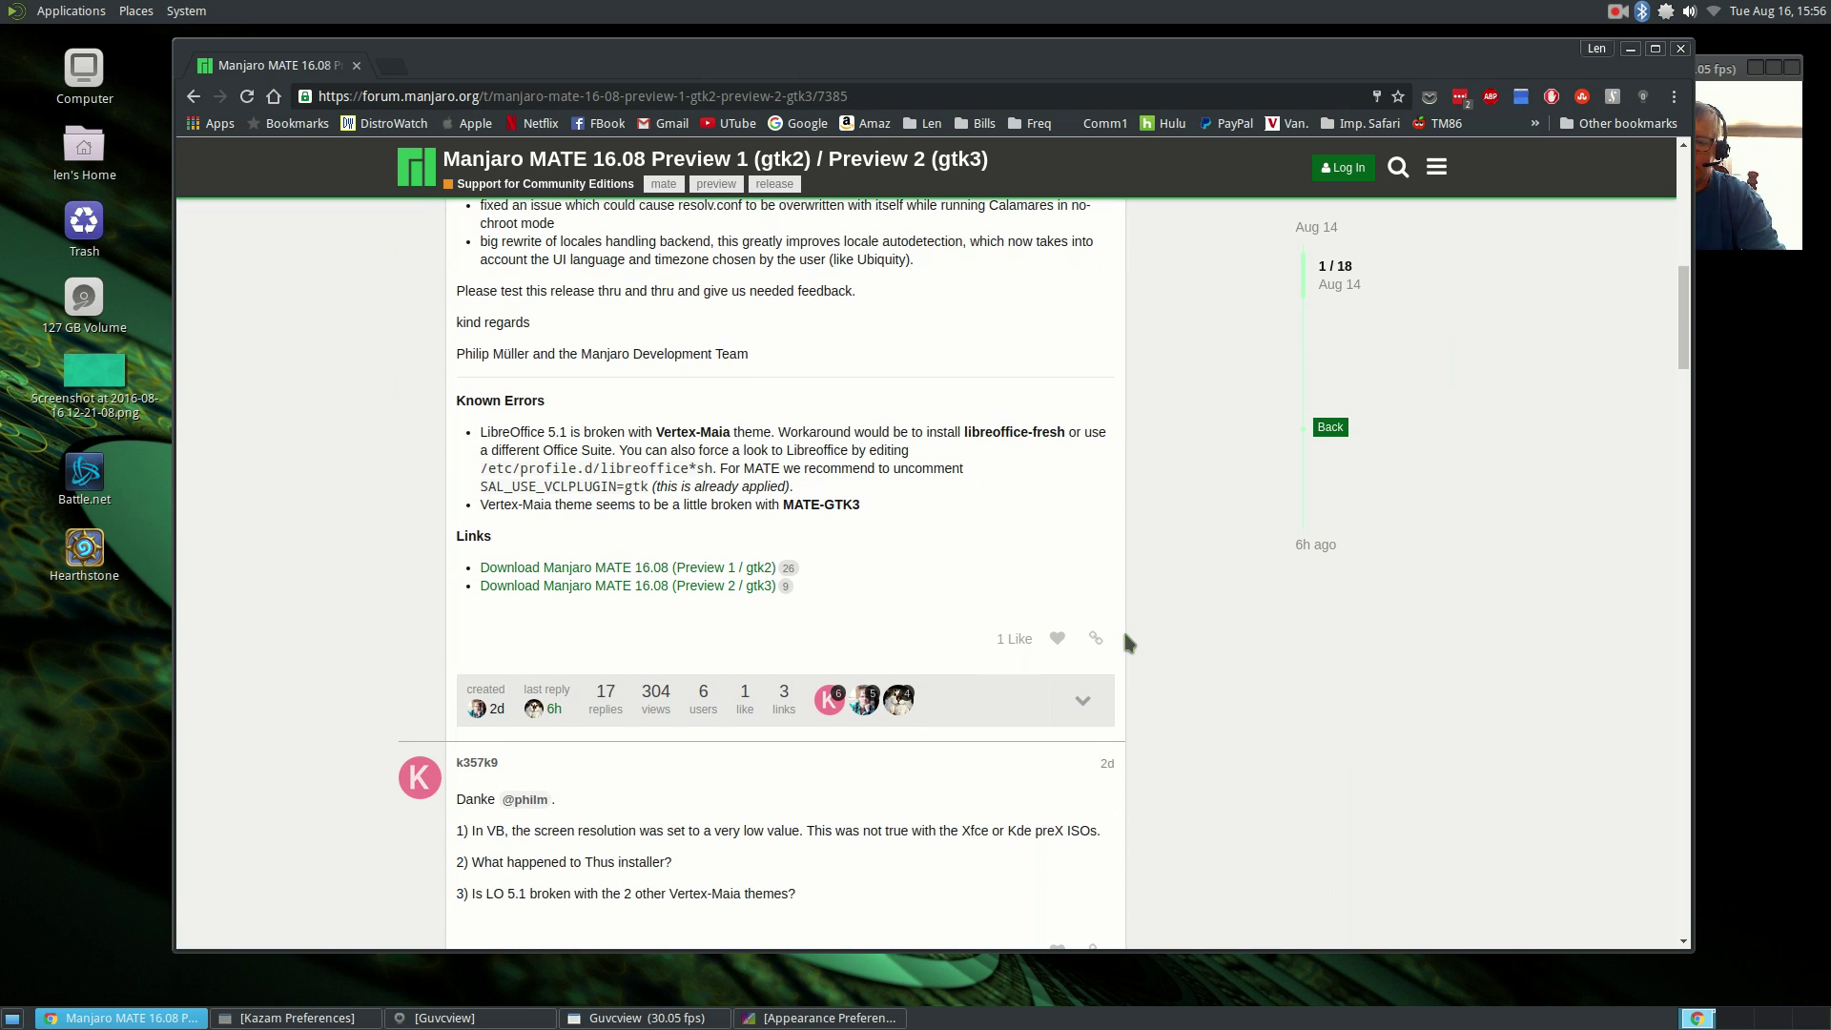
pyautogui.scroll(-3, 1125, 639)
pyautogui.scroll(10, 1125, 639)
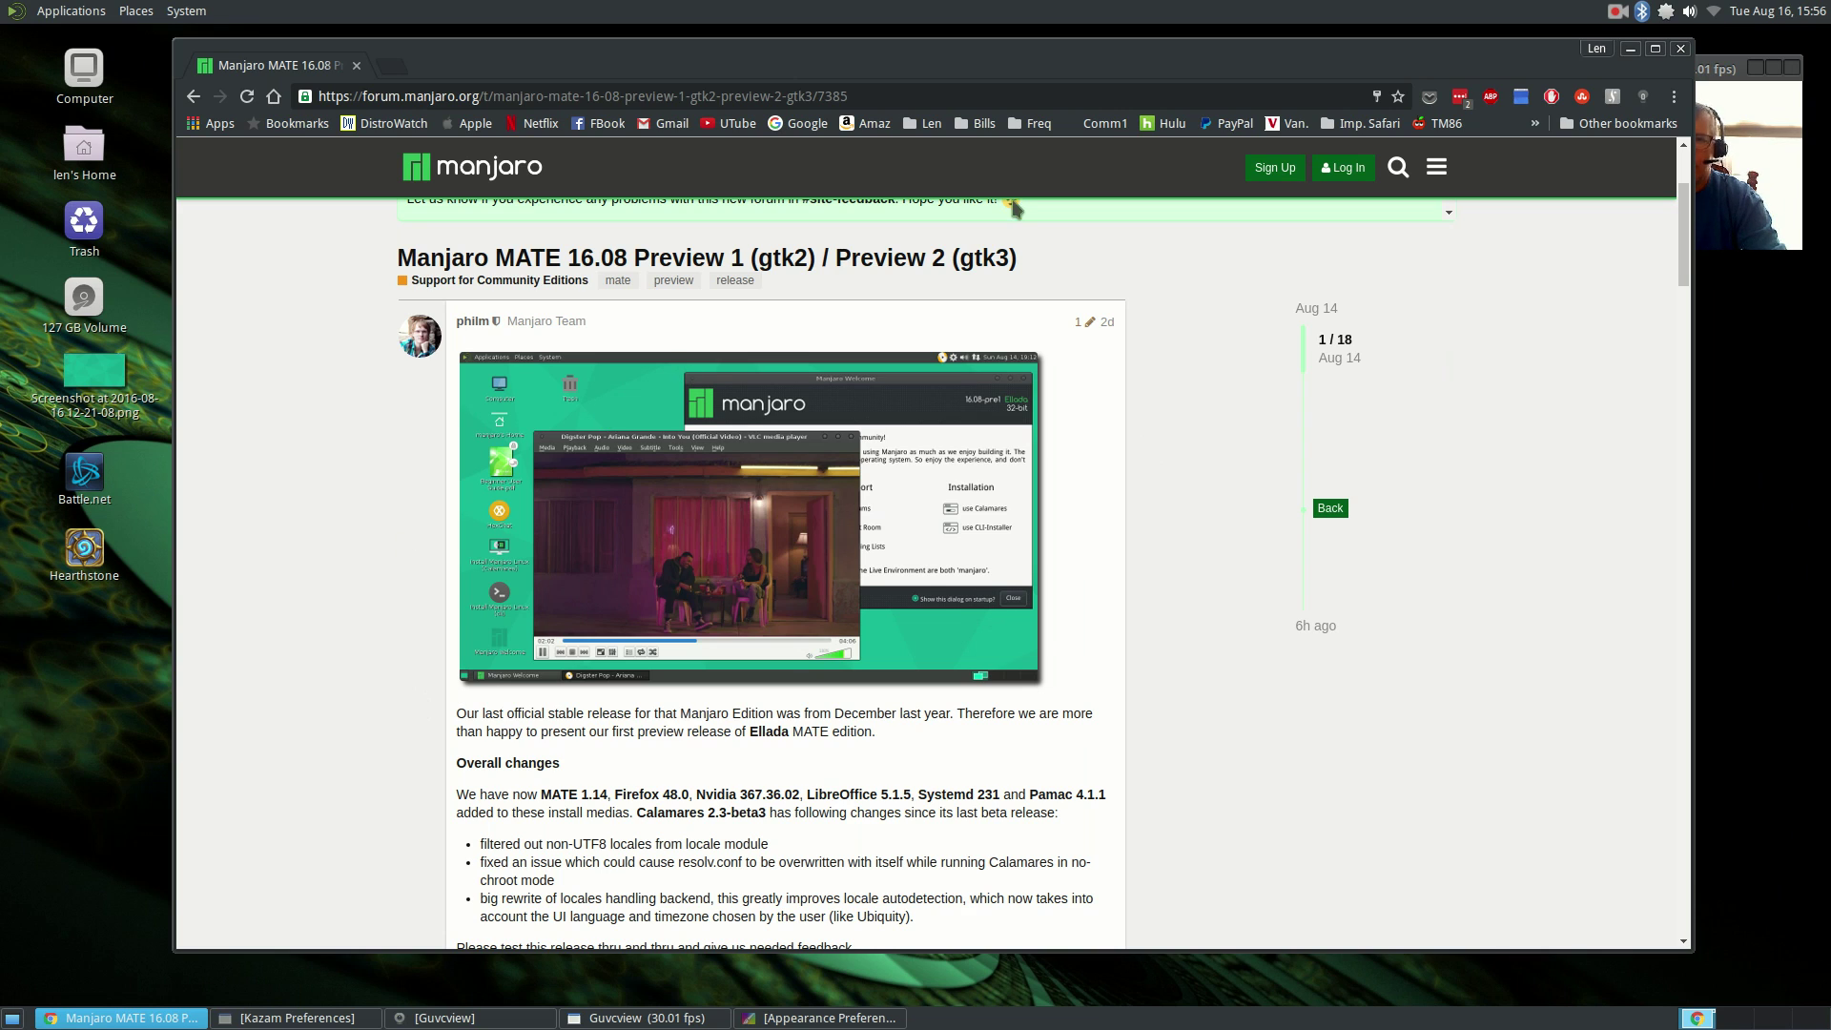
pyautogui.moveTo(1069, 58); pyautogui.dragTo(939, 66)
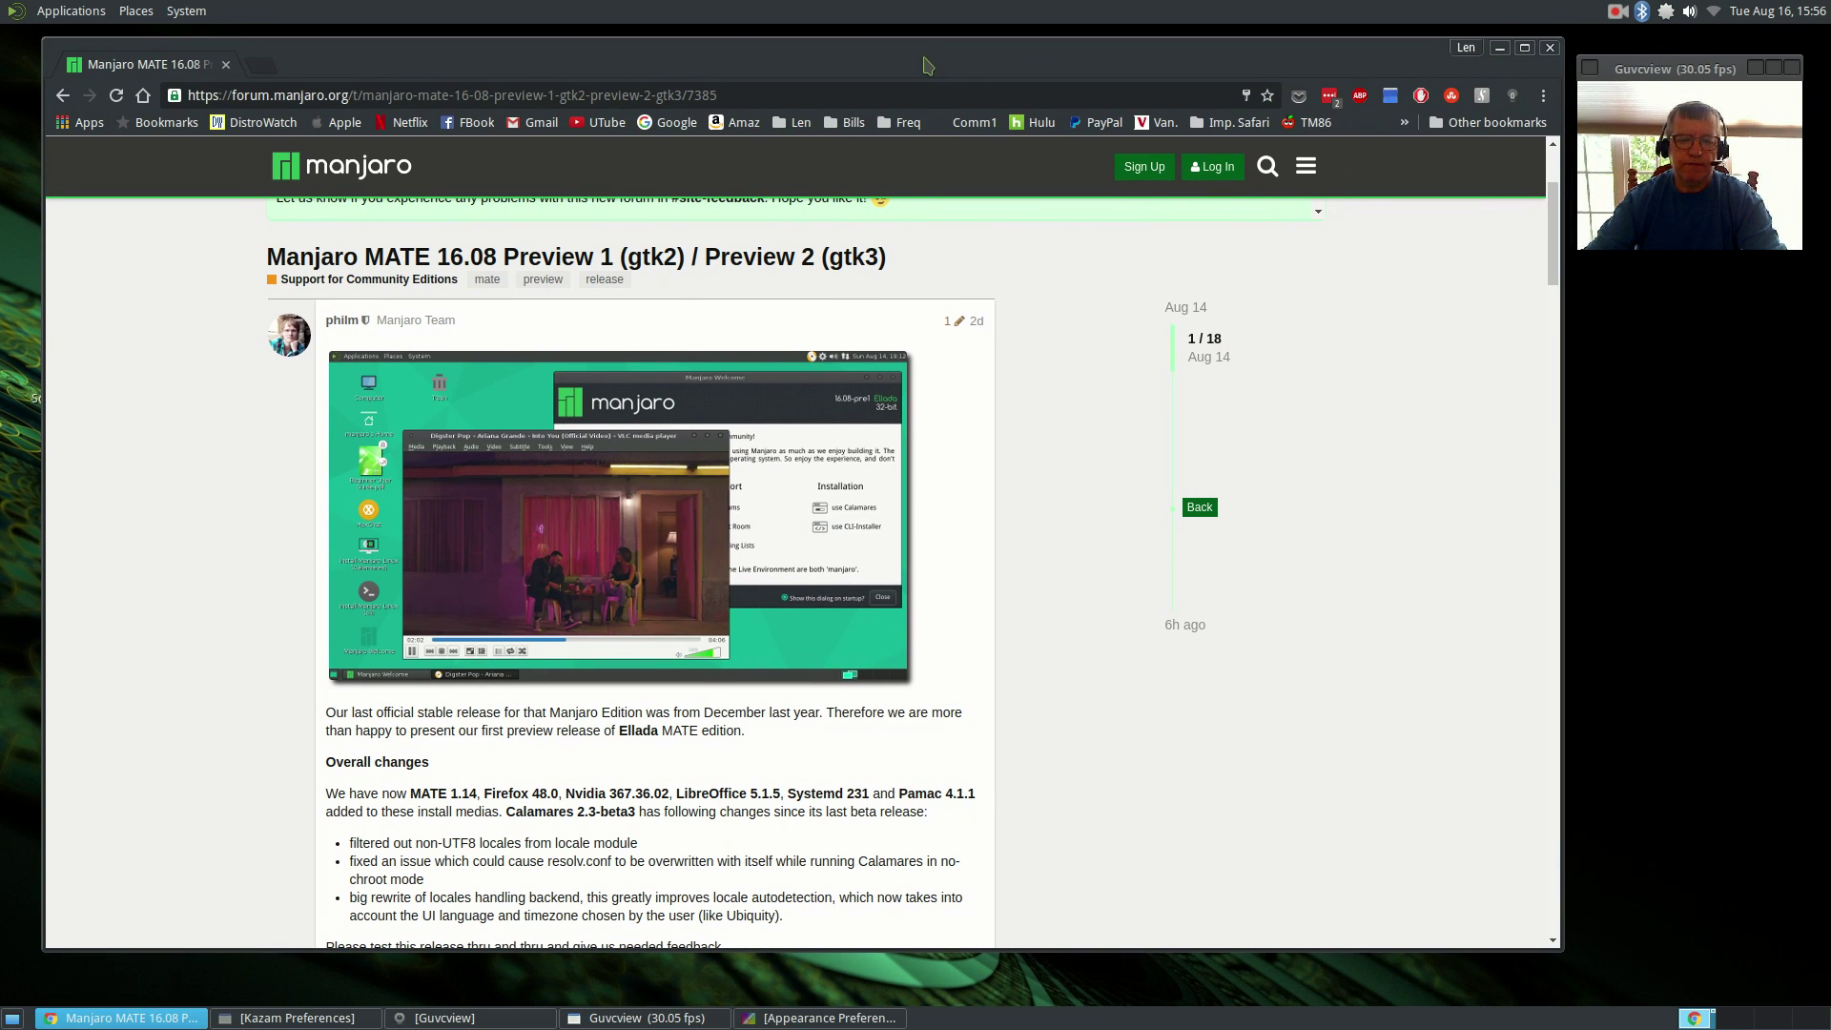